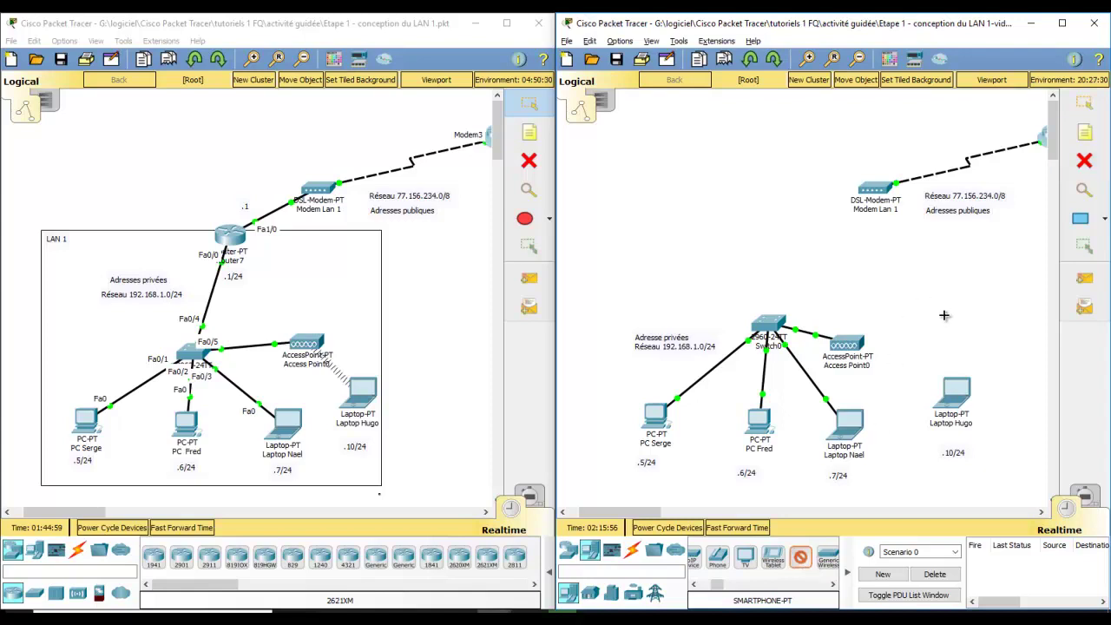
Step: Place a smartphone (Smartphone1) on the canvas next to Access Point0
click(945, 315)
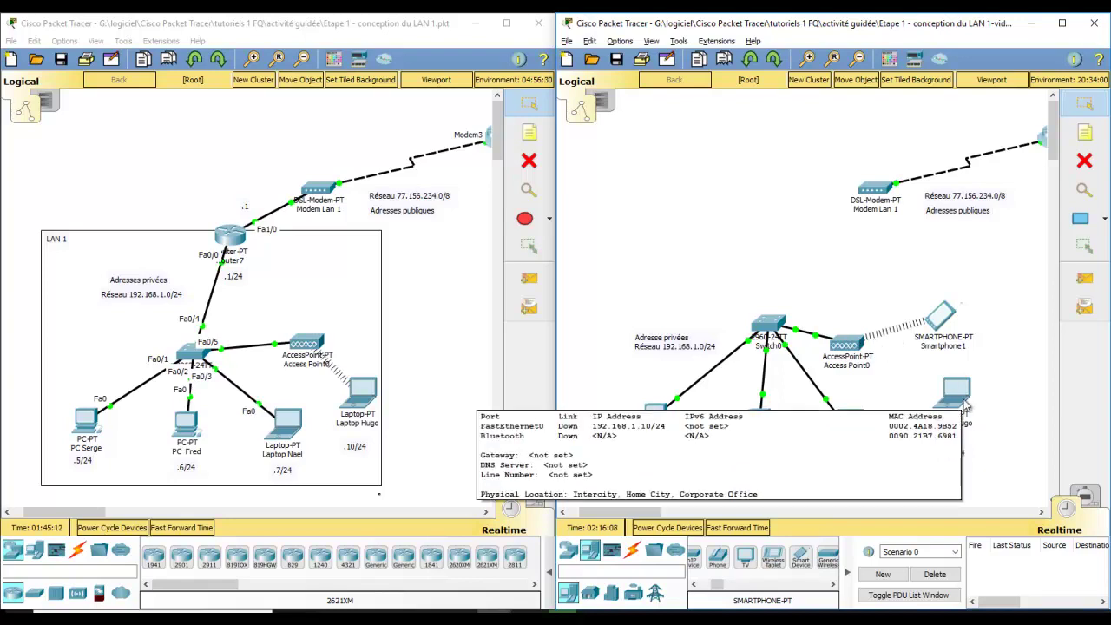
Step: Show Laptop Hugo's FastEthernet0 settings: static IP 192.168.1.10, mask 255.255.255.0
click(961, 397)
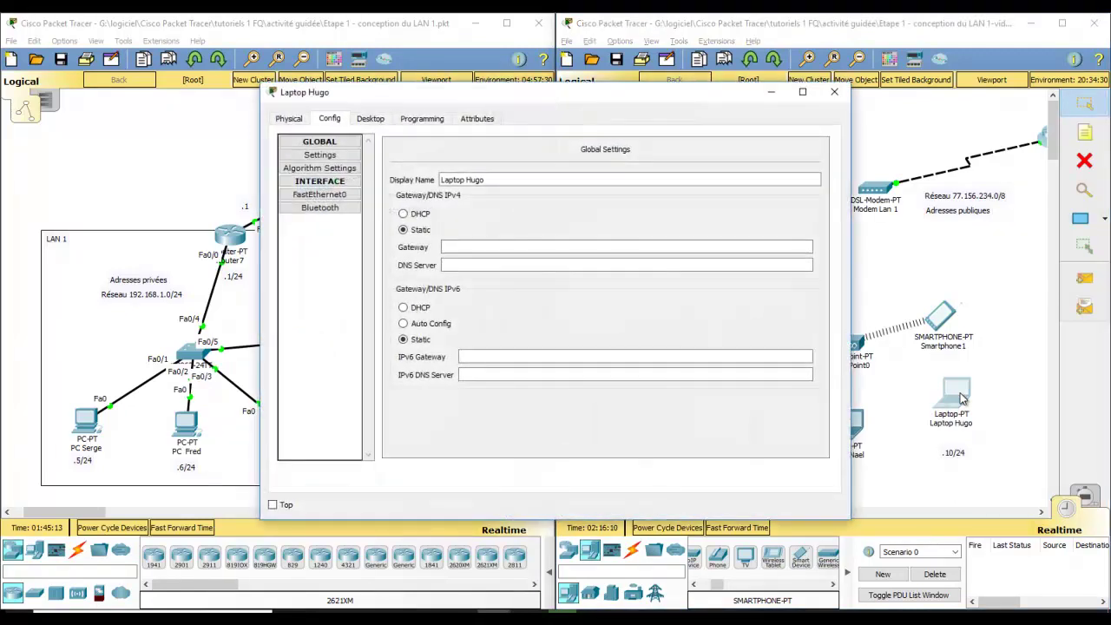
drag(450, 94, 350, 129)
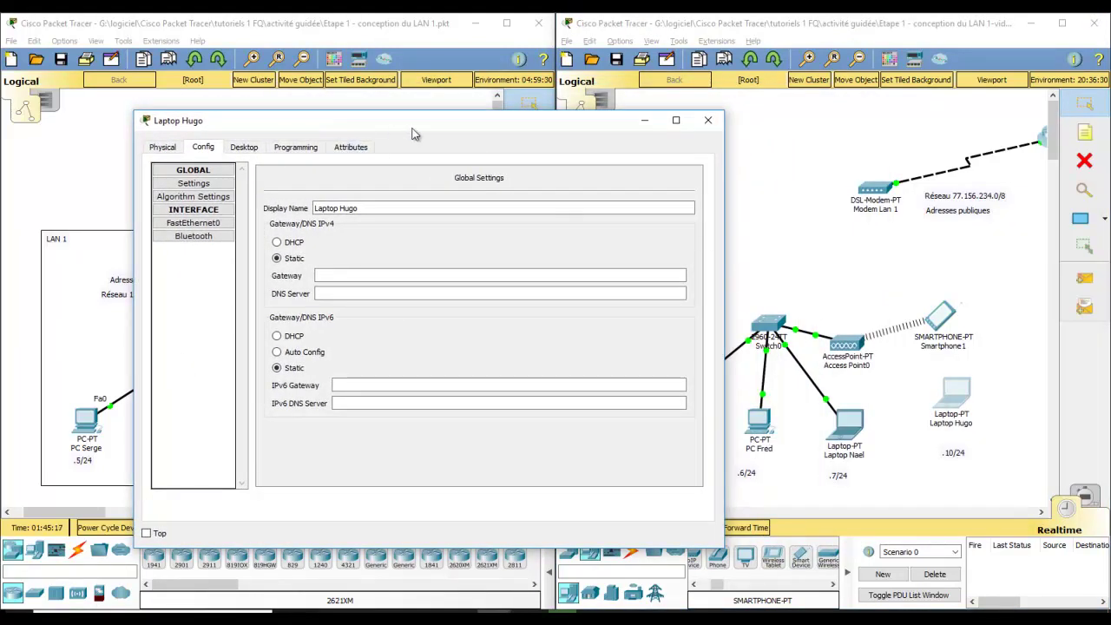
click(203, 227)
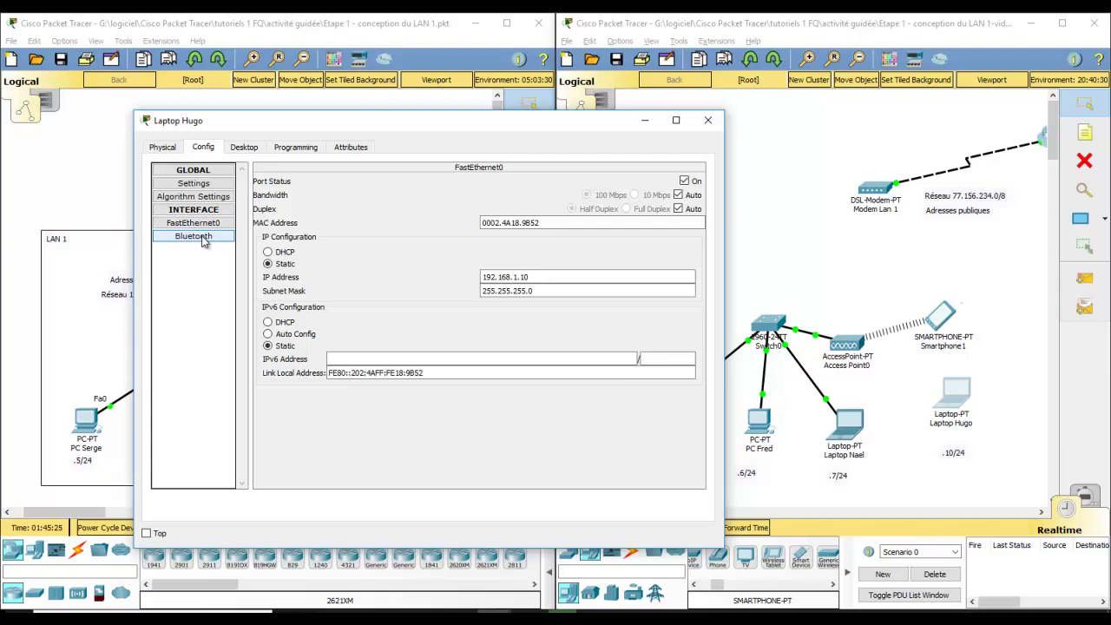
click(203, 238)
click(198, 226)
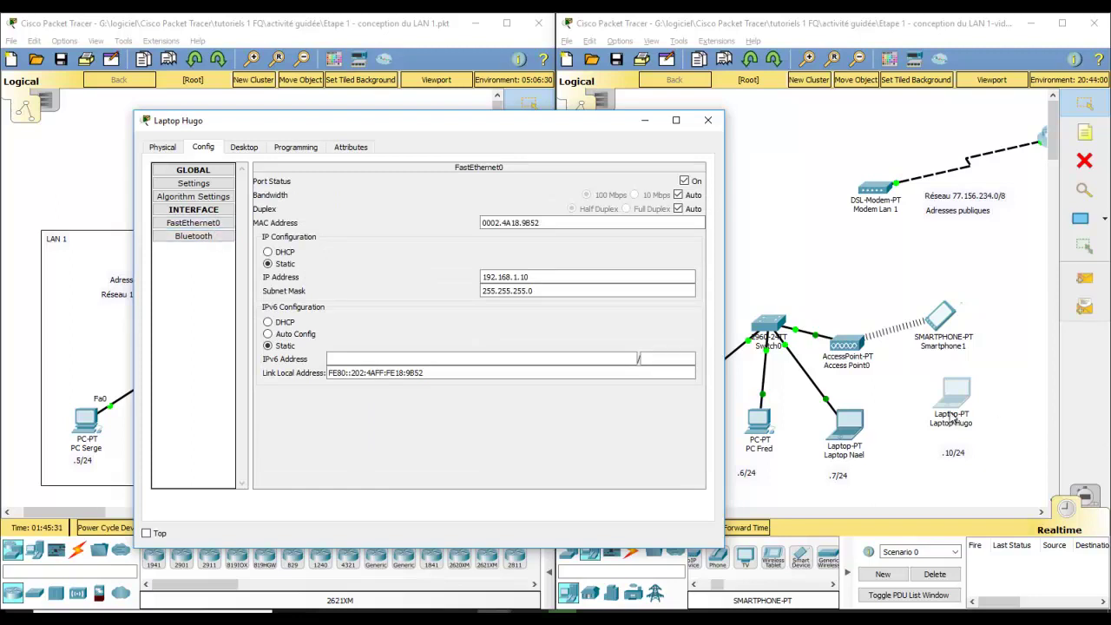
Step: Remove Laptop Hugo's Ethernet card and compare the available laptop modules
click(162, 148)
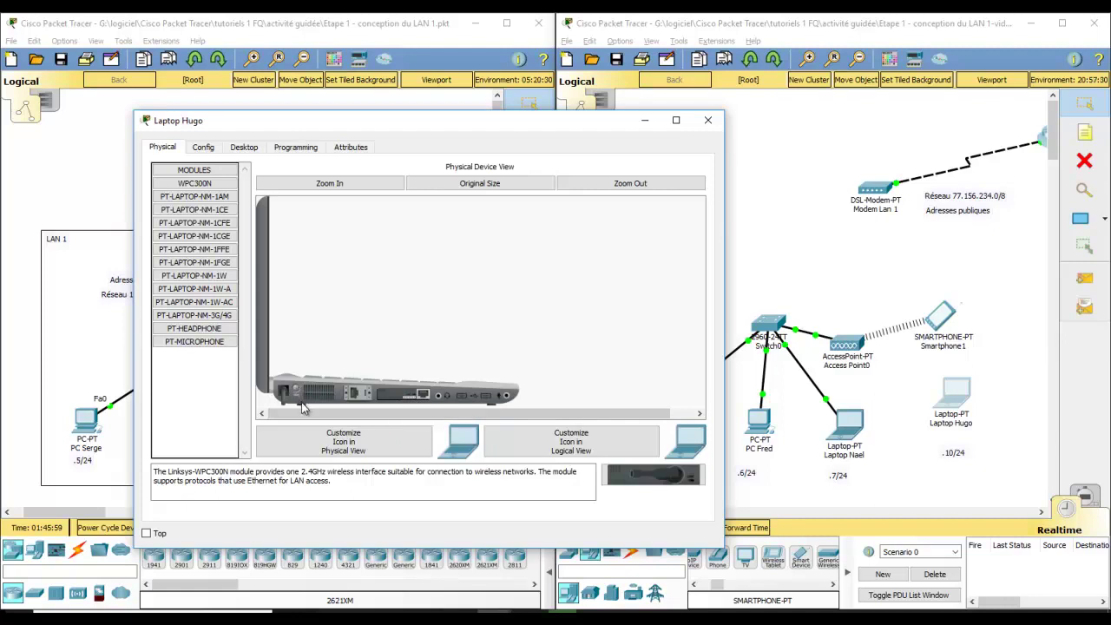
drag(406, 398, 202, 403)
click(206, 277)
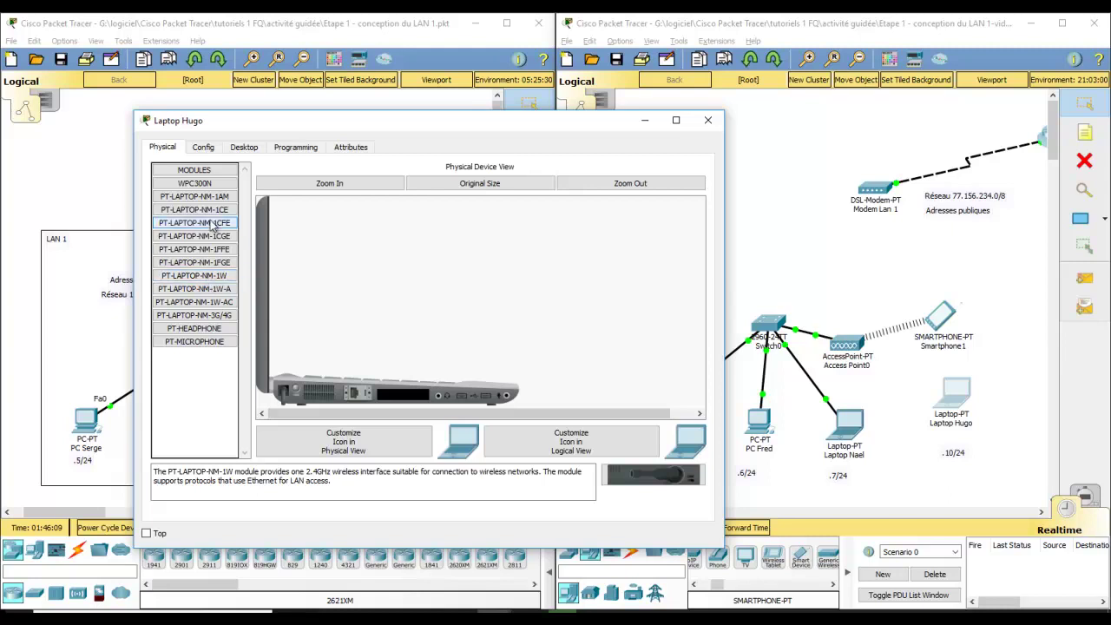
click(195, 196)
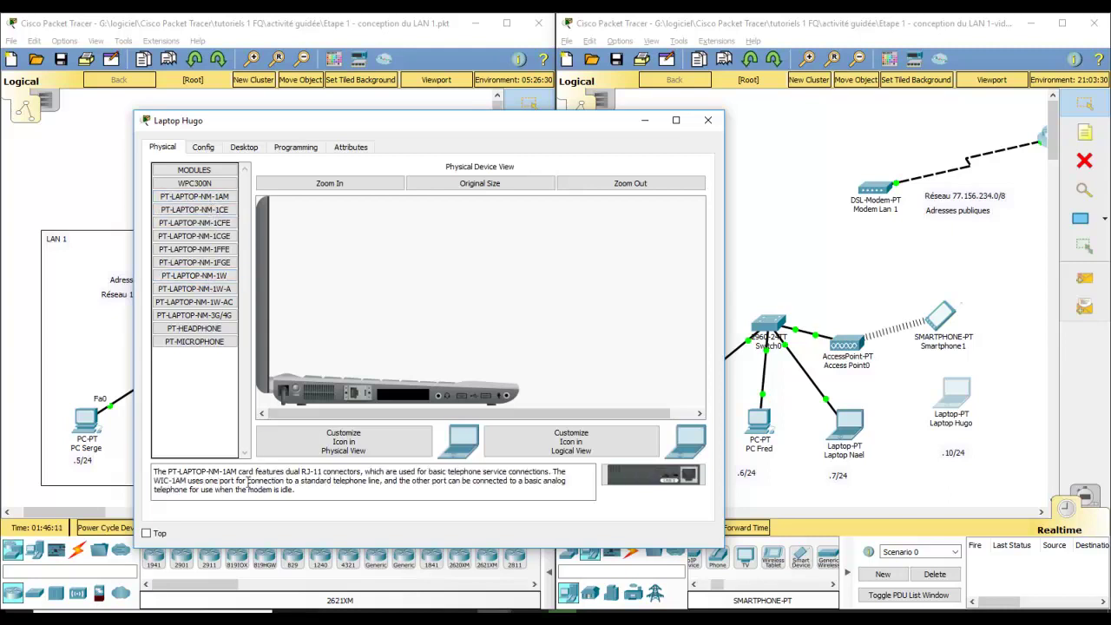
drag(248, 483, 299, 491)
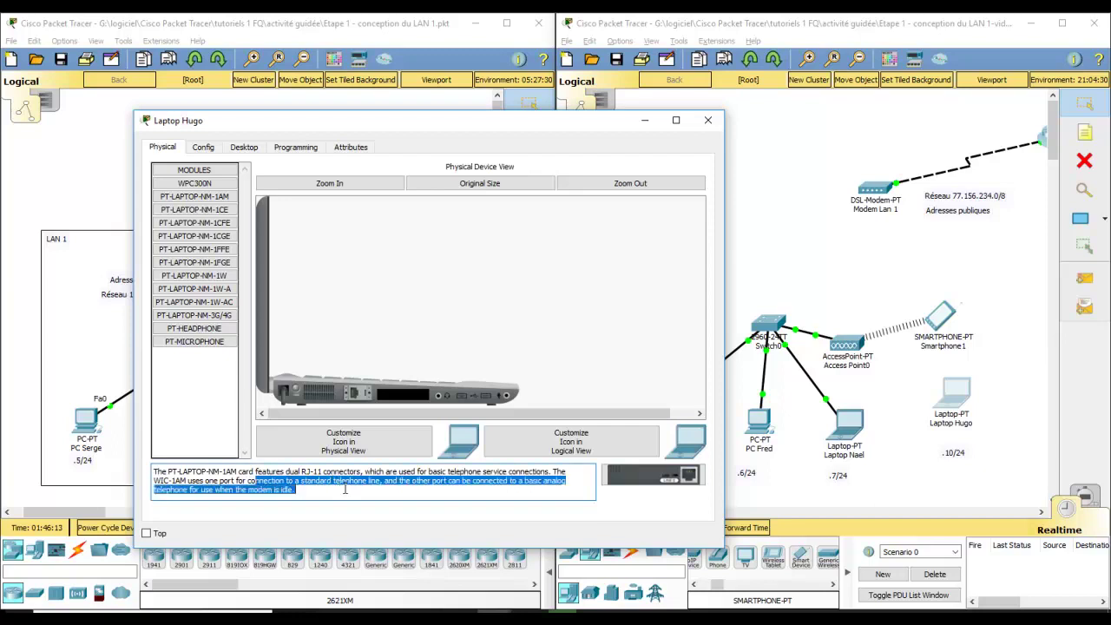
click(344, 488)
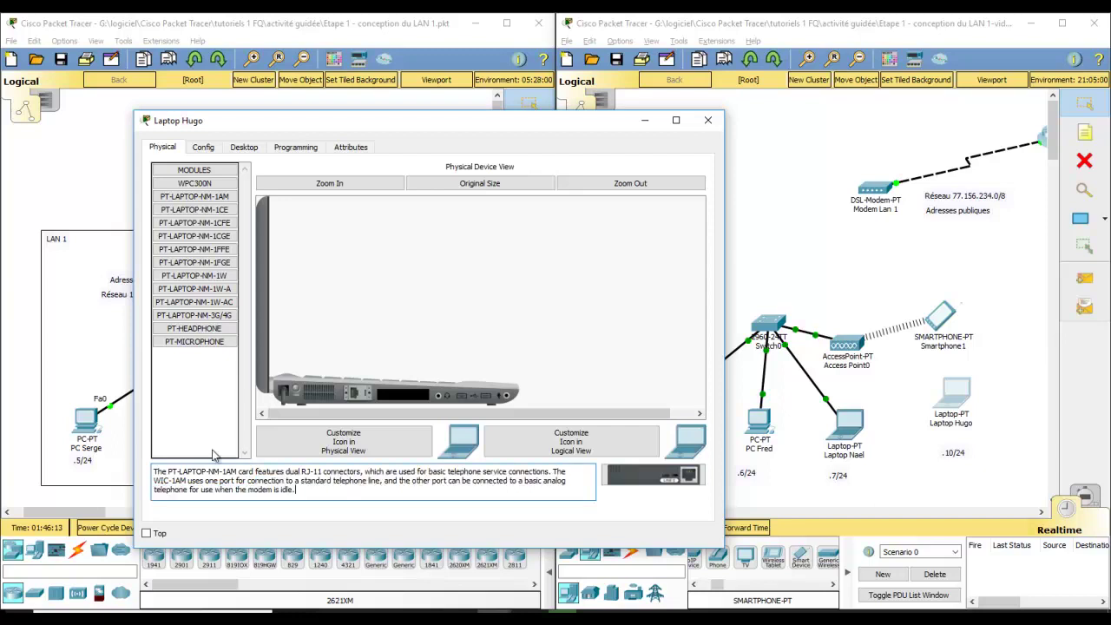
Step: Install the PT-LAPTOP-NM-1W wireless module in the empty slot and close the laptop window
click(209, 276)
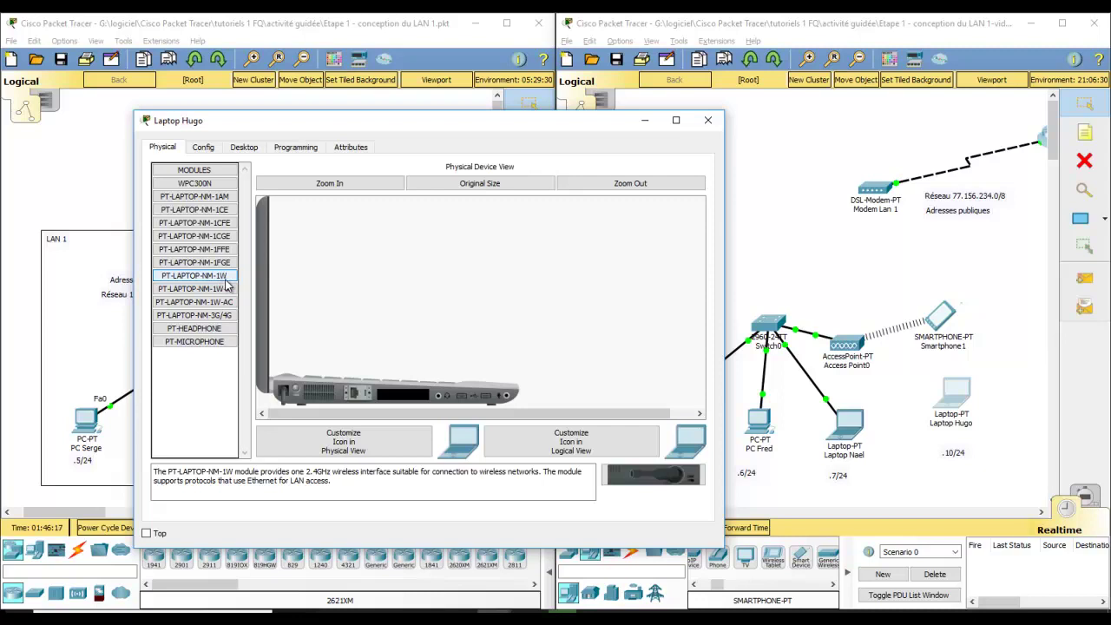
drag(340, 473, 353, 474)
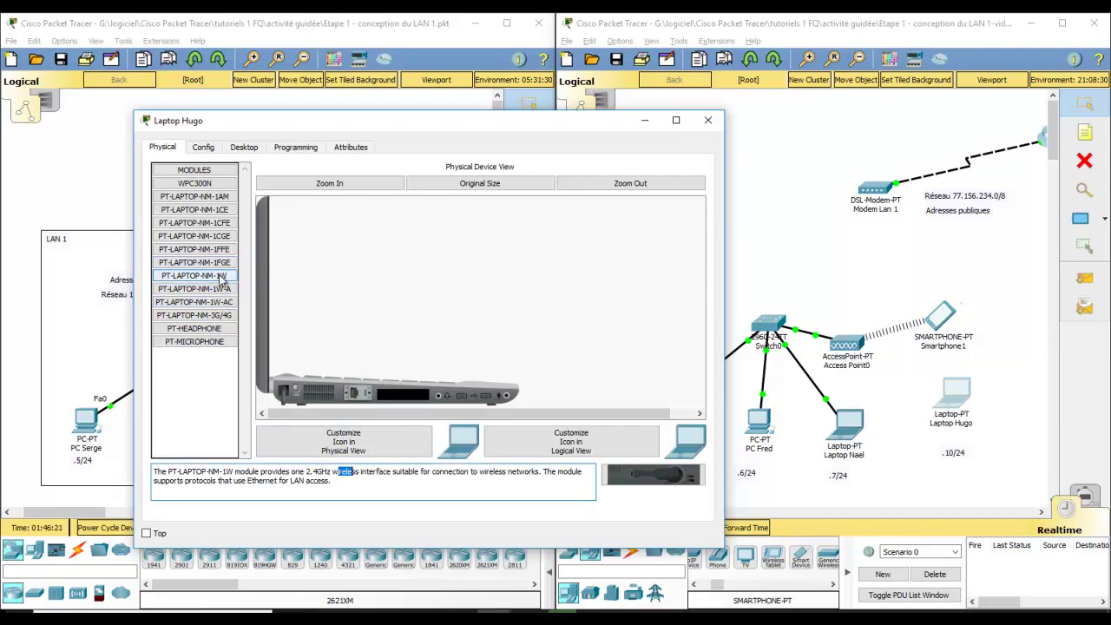
drag(217, 285, 403, 400)
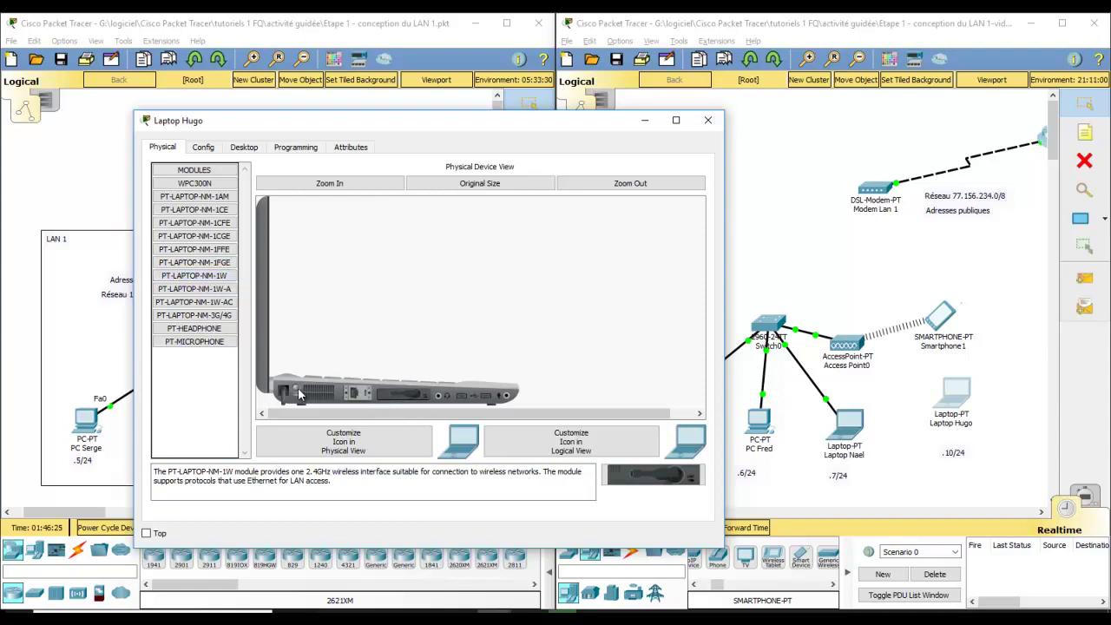
click(203, 147)
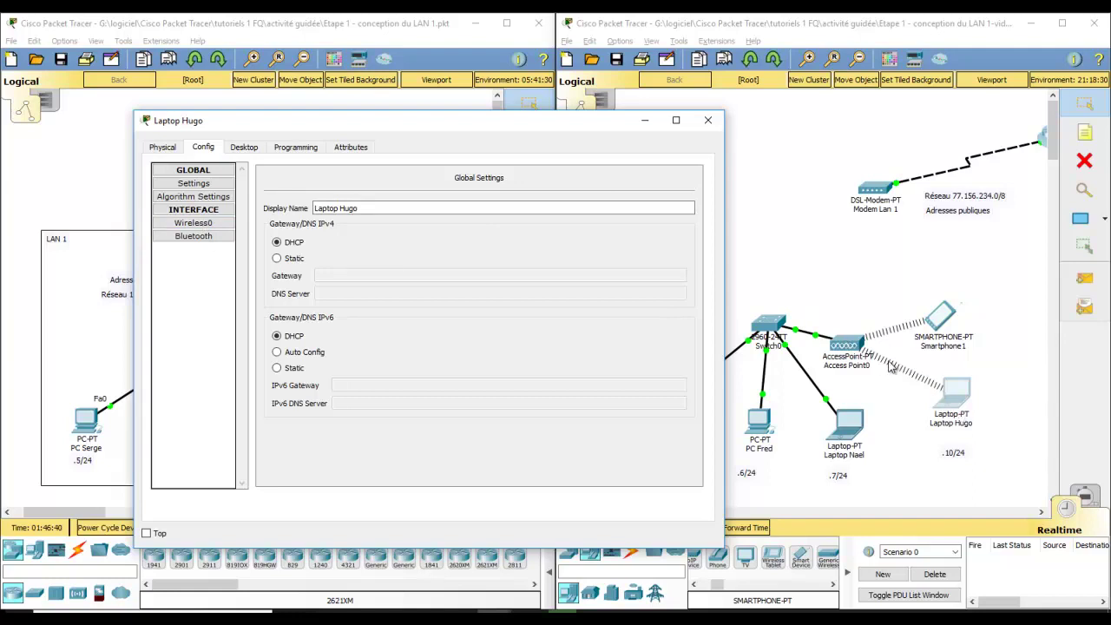
click(708, 122)
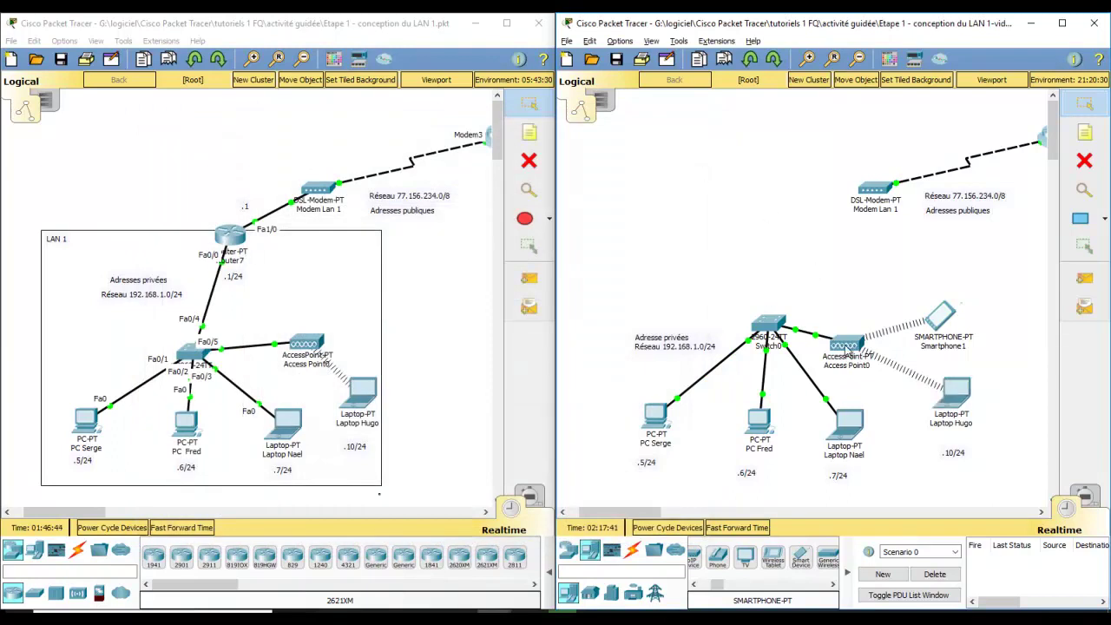
Step: Open Access Point0's Config and browse its Port 0 and Port 1 settings
mouse_move(846, 349)
click(849, 352)
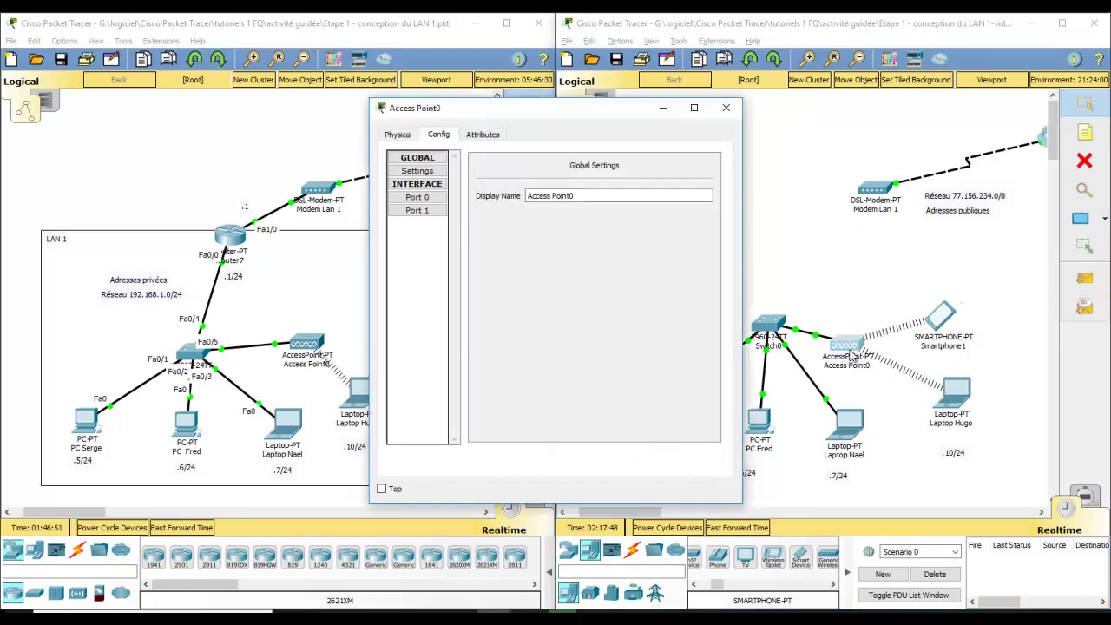
drag(629, 119, 402, 134)
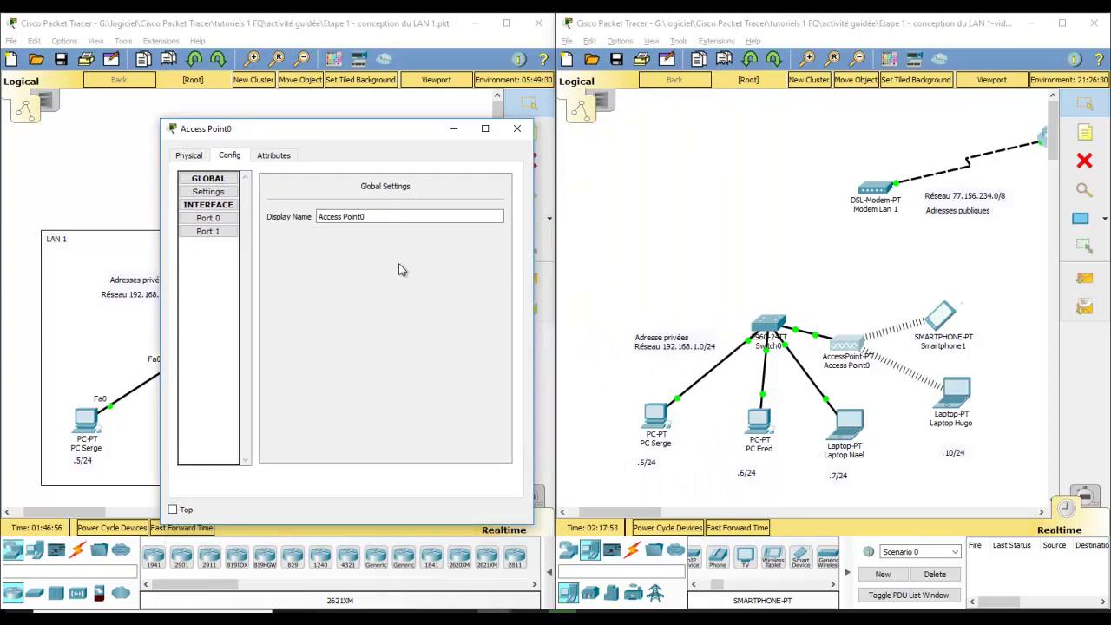
click(219, 220)
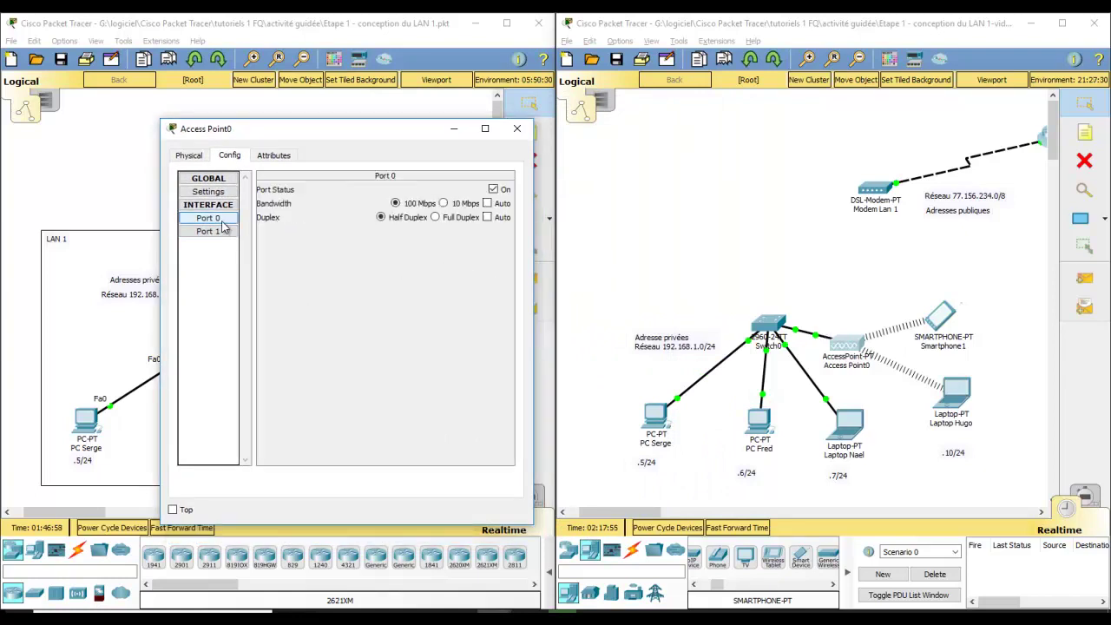
click(215, 231)
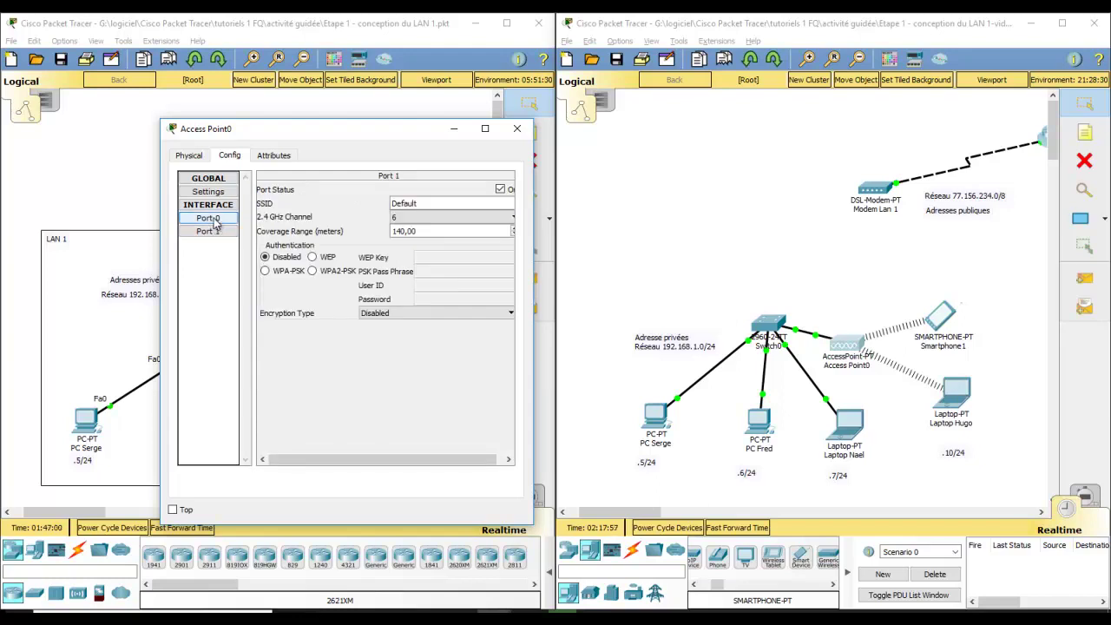
click(210, 219)
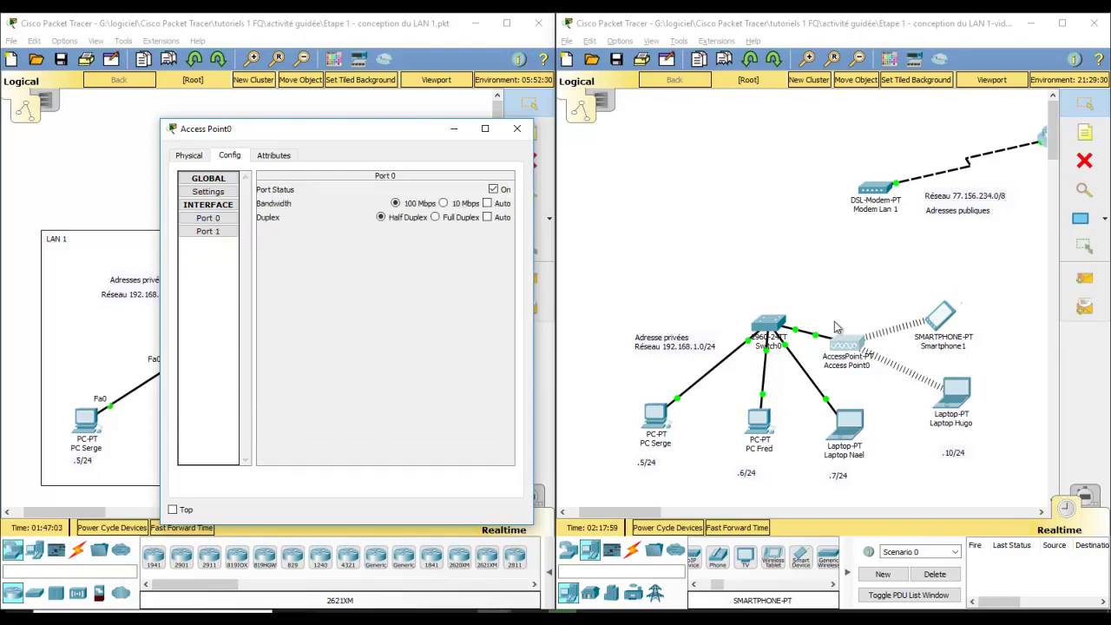
Step: Toggle Access Point0's Port 0 status, then show the Port 1 wireless settings
click(940, 322)
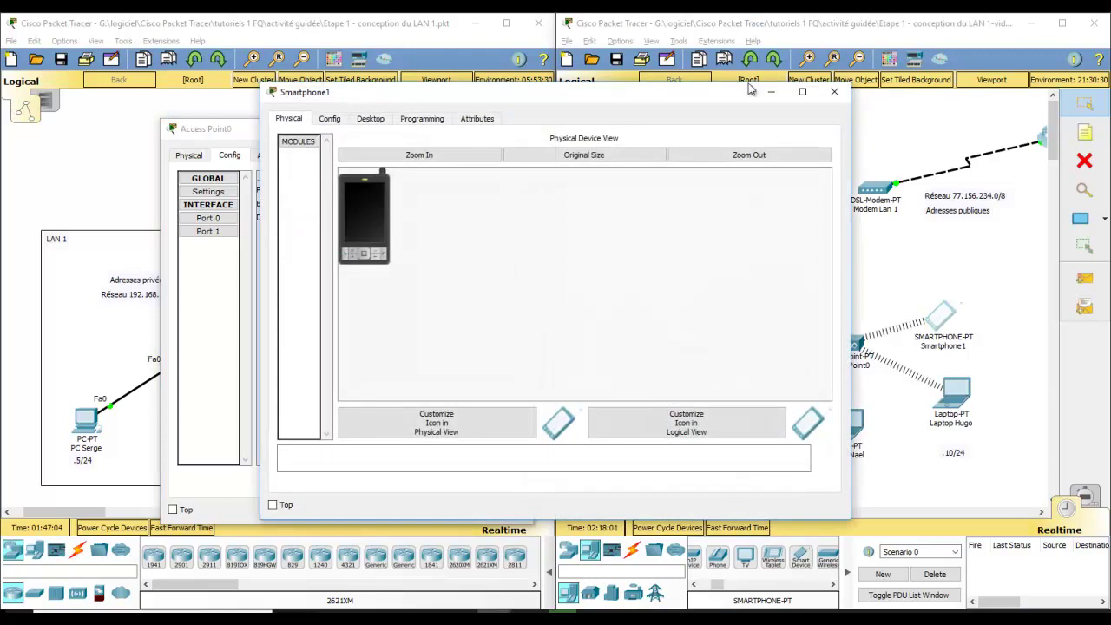
click(829, 95)
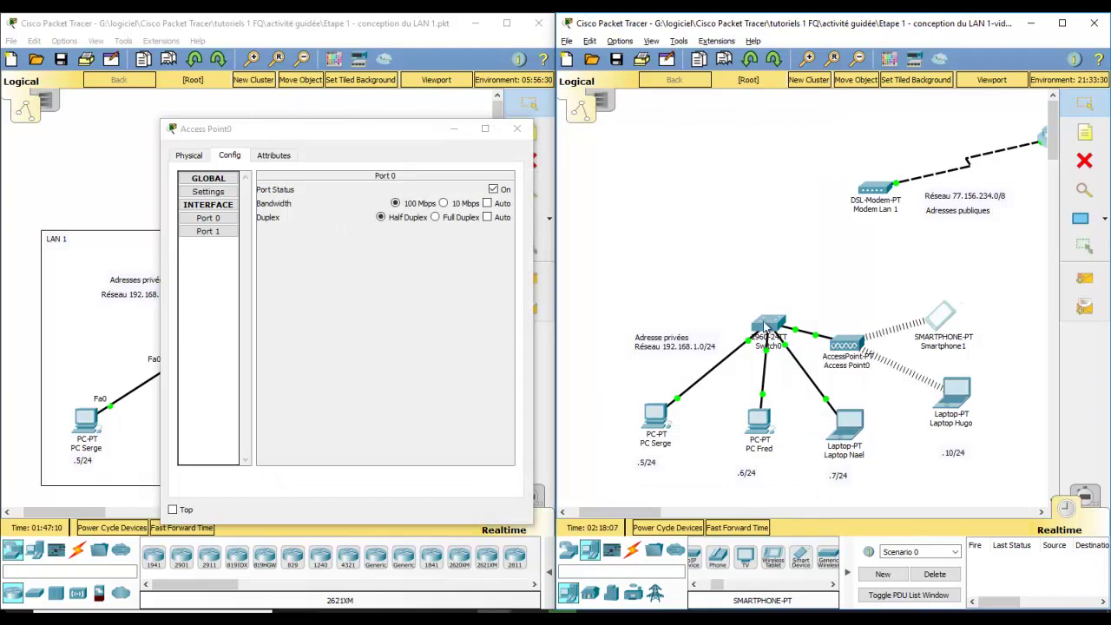
mouse_move(770, 327)
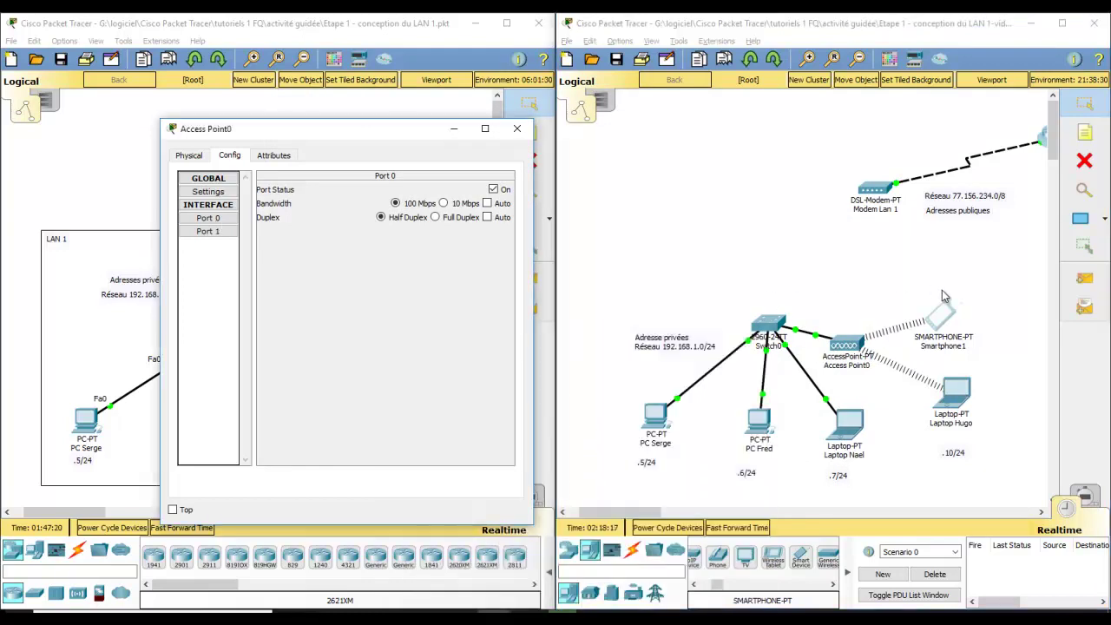
click(493, 189)
click(208, 231)
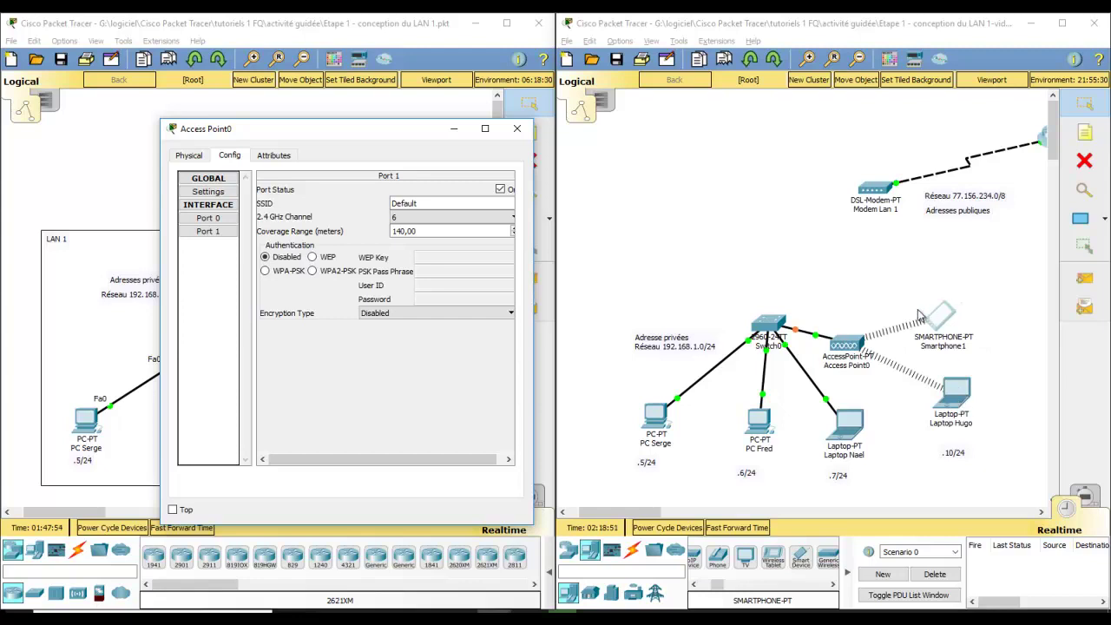
Step: Switch Port 1 to WEP and try a too-short key, dismissing the length error
click(312, 258)
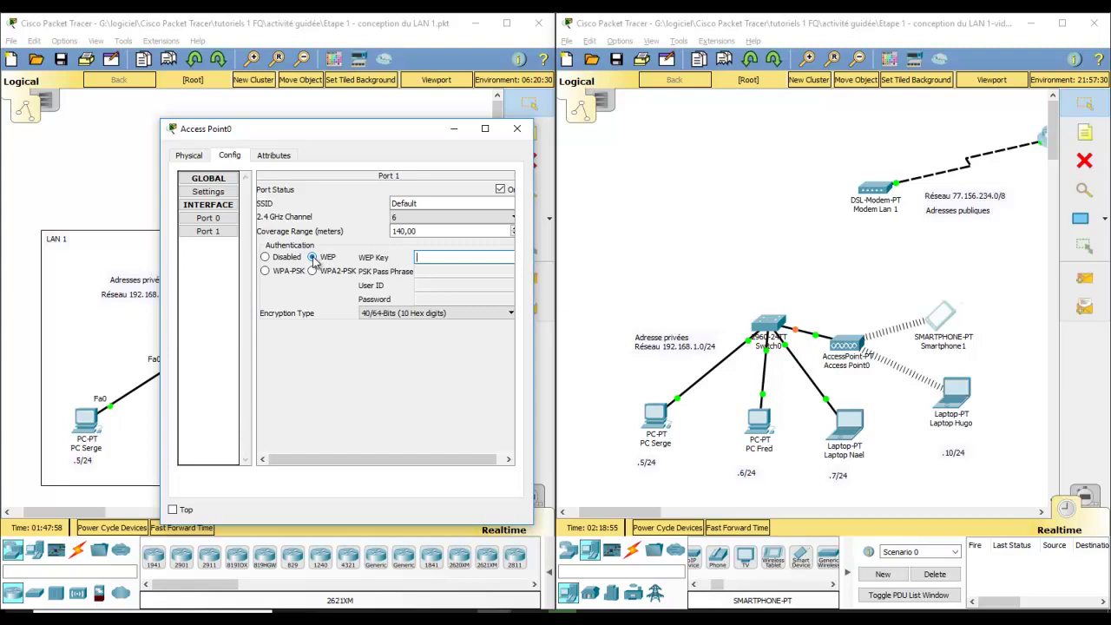
click(459, 257)
text(1234)
drag(419, 136, 393, 137)
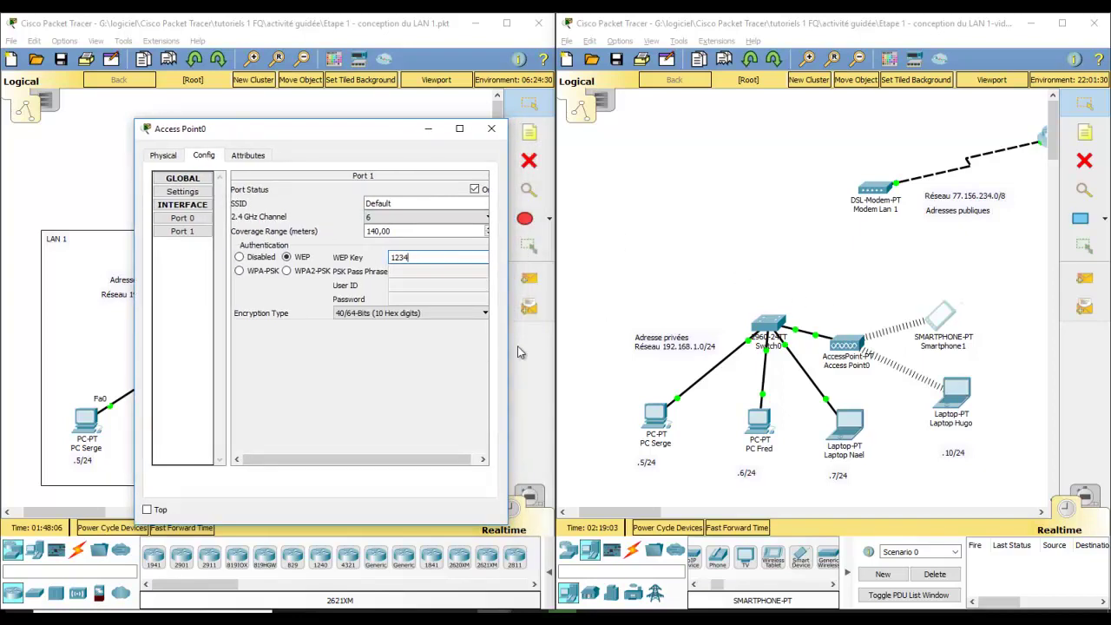
key(Return)
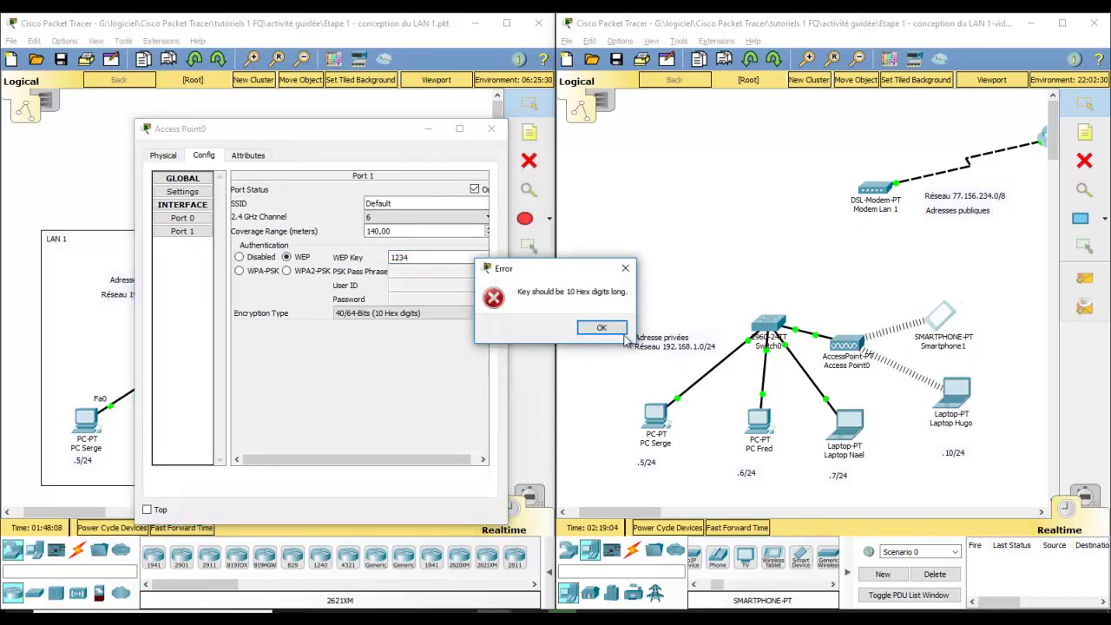
click(599, 327)
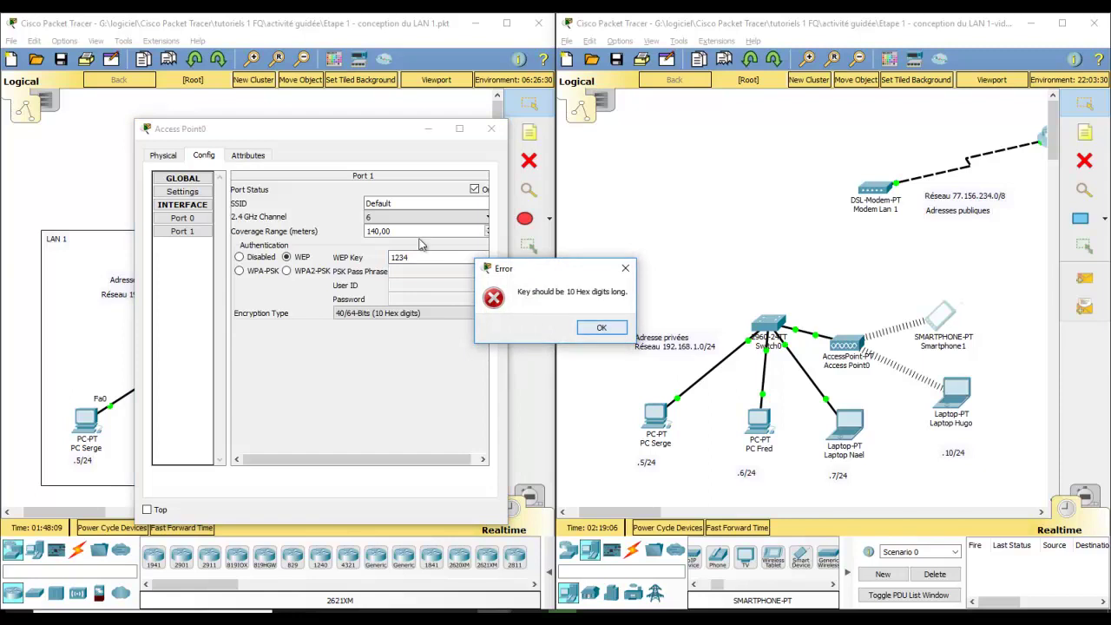
click(605, 330)
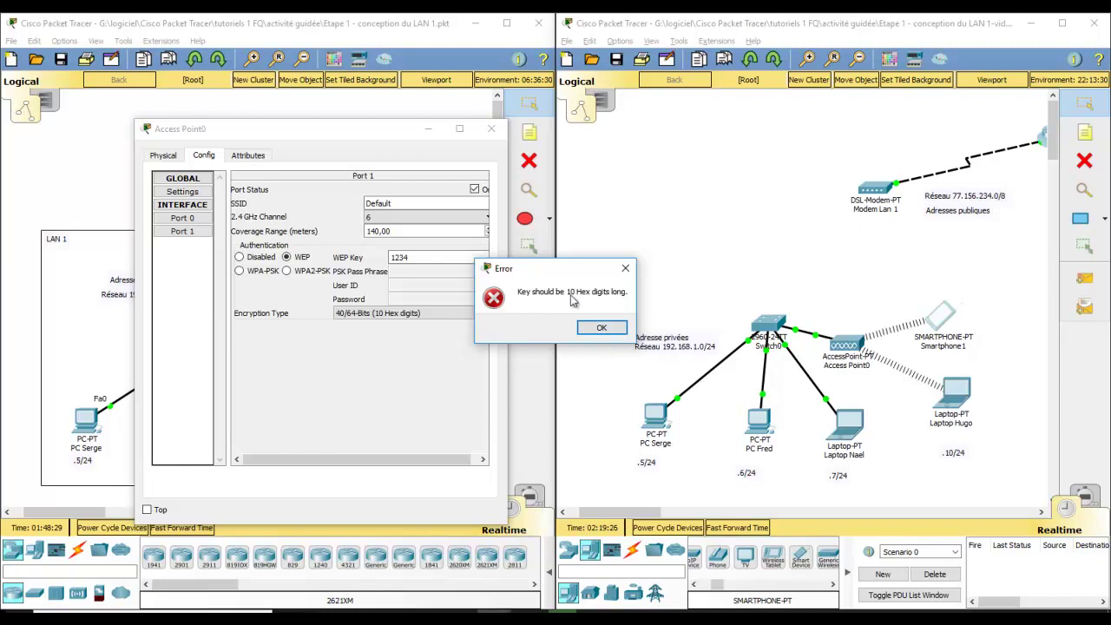
click(601, 328)
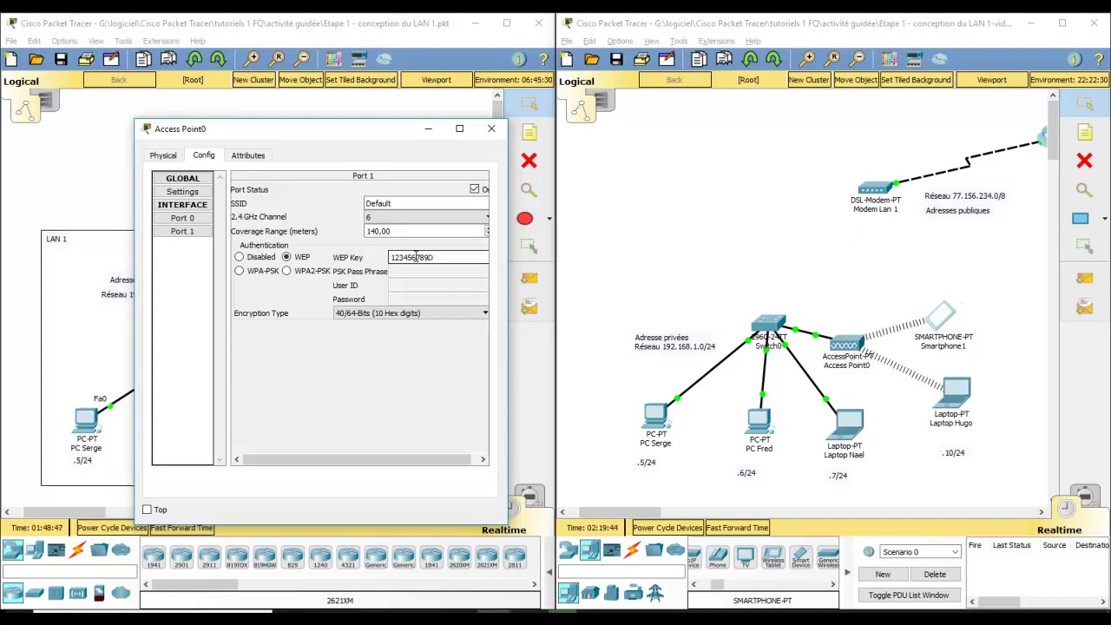
Step: Apply a 10-digit WEP key and close Access Point0's settings
key(Return)
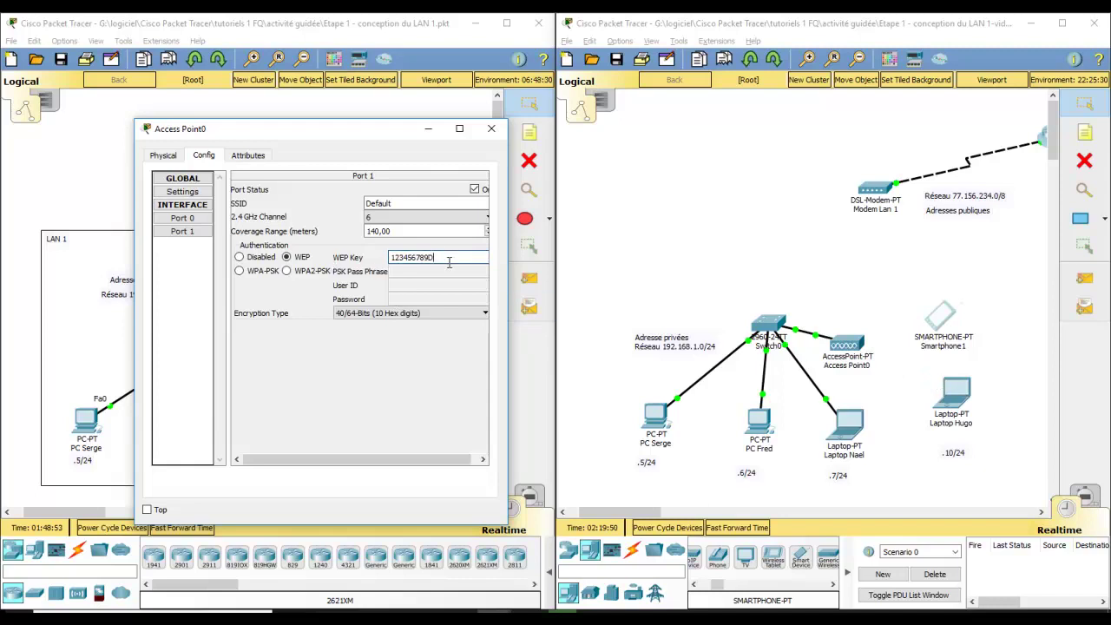
drag(434, 256, 368, 255)
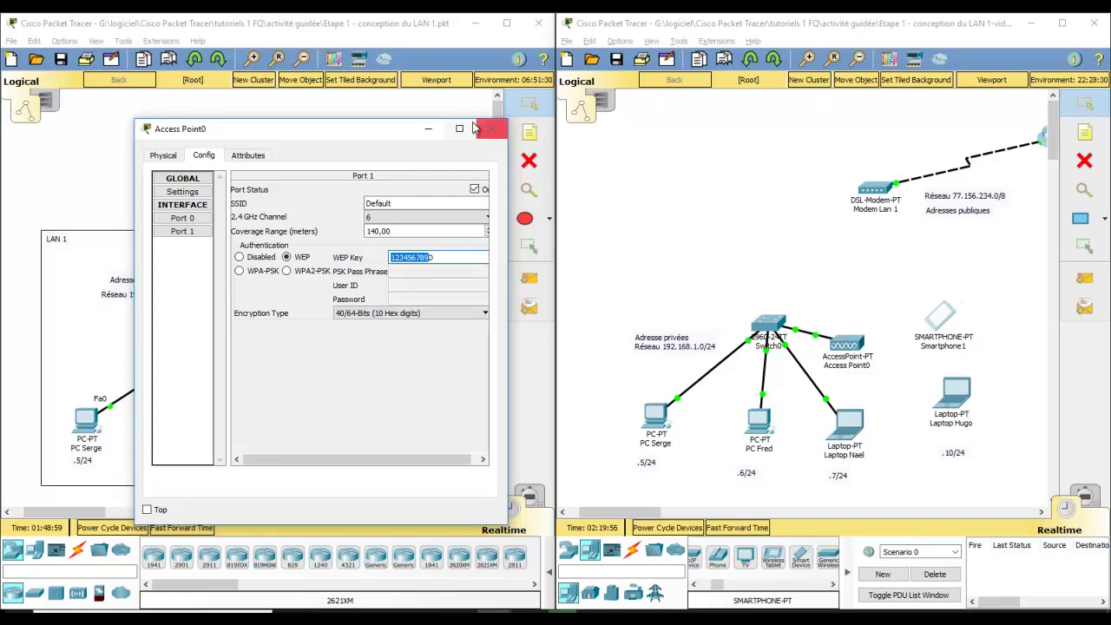
drag(363, 136, 304, 136)
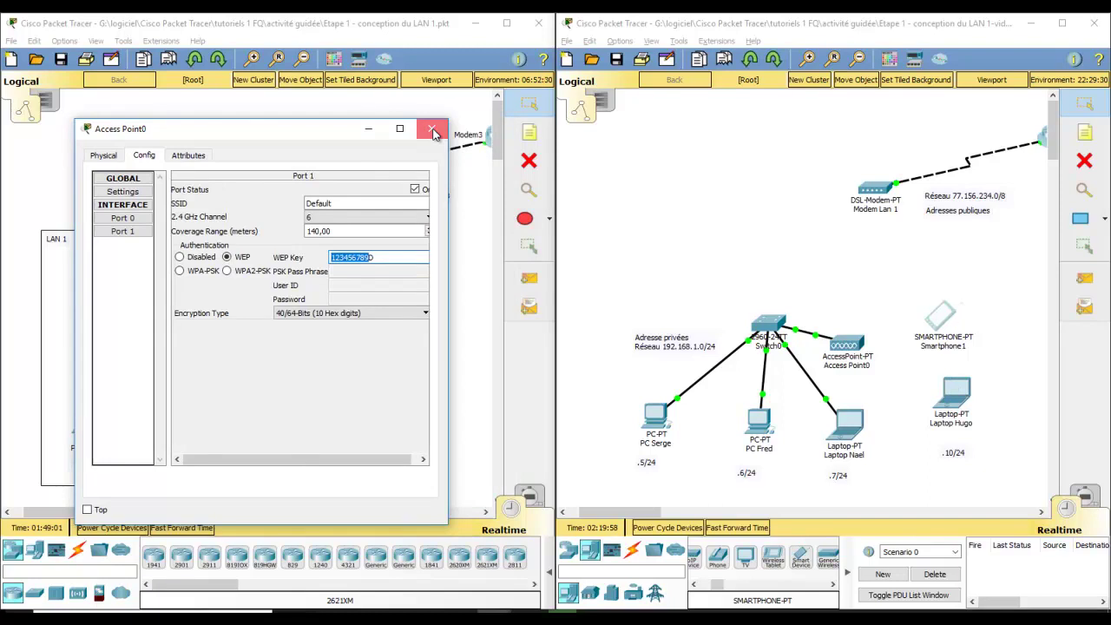
click(433, 131)
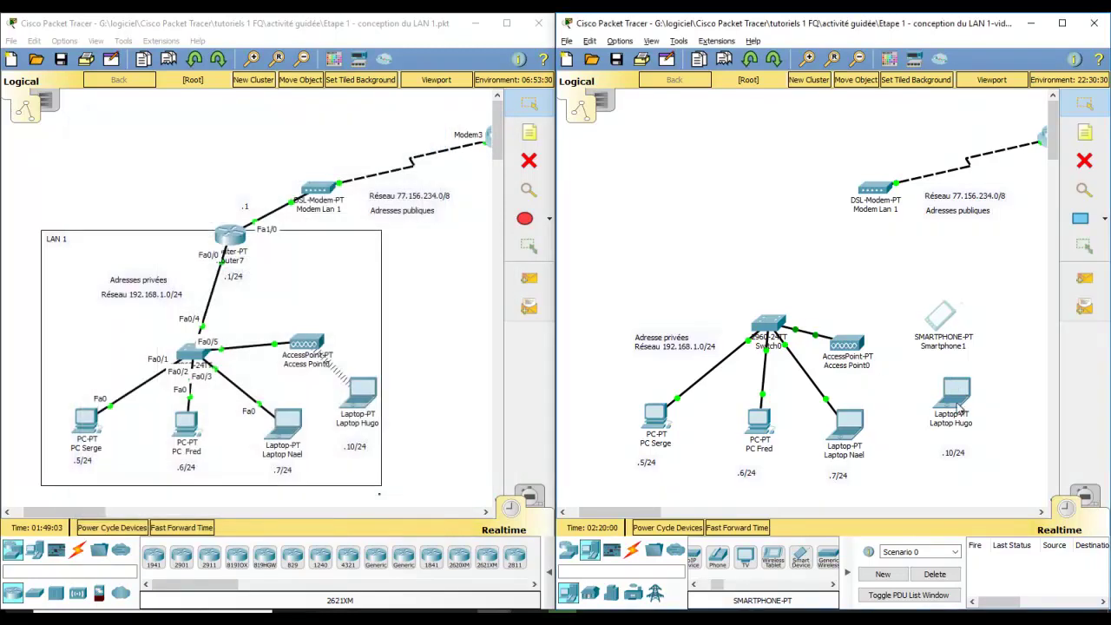
Step: Set Laptop Hugo's Wireless0 to WEP with the matching key and close its window
click(957, 395)
drag(487, 95, 407, 92)
click(273, 194)
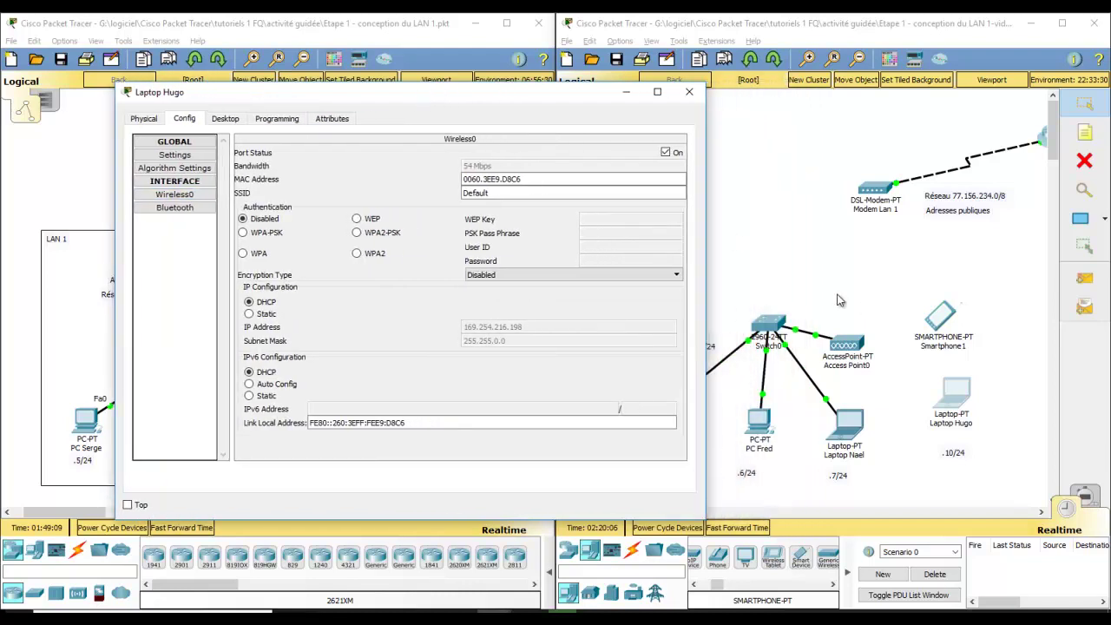
click(357, 219)
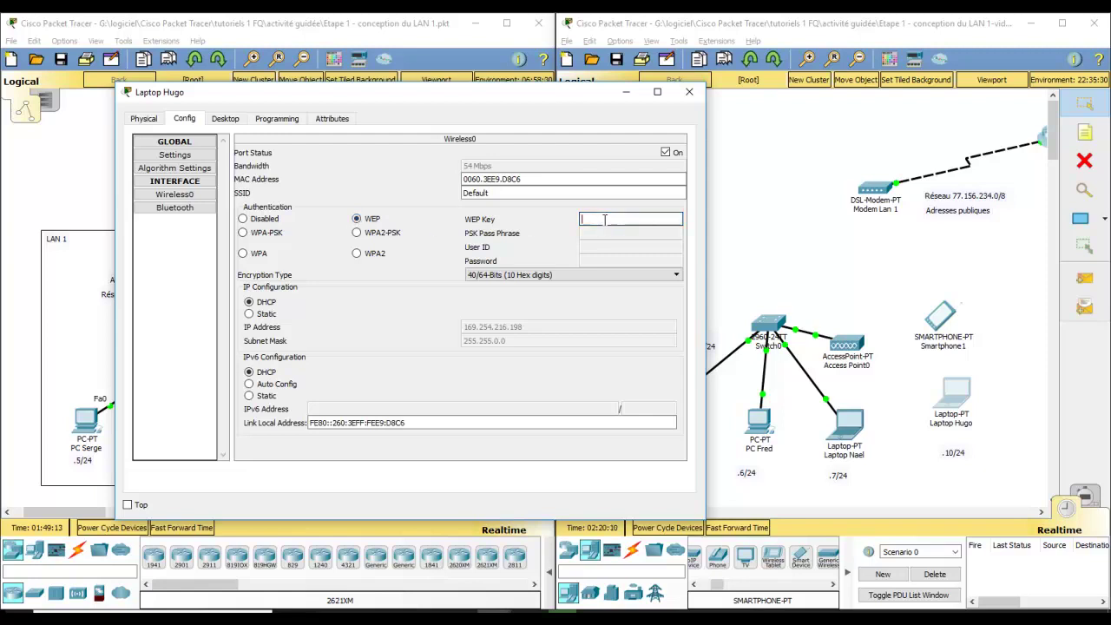
text(1234567890)
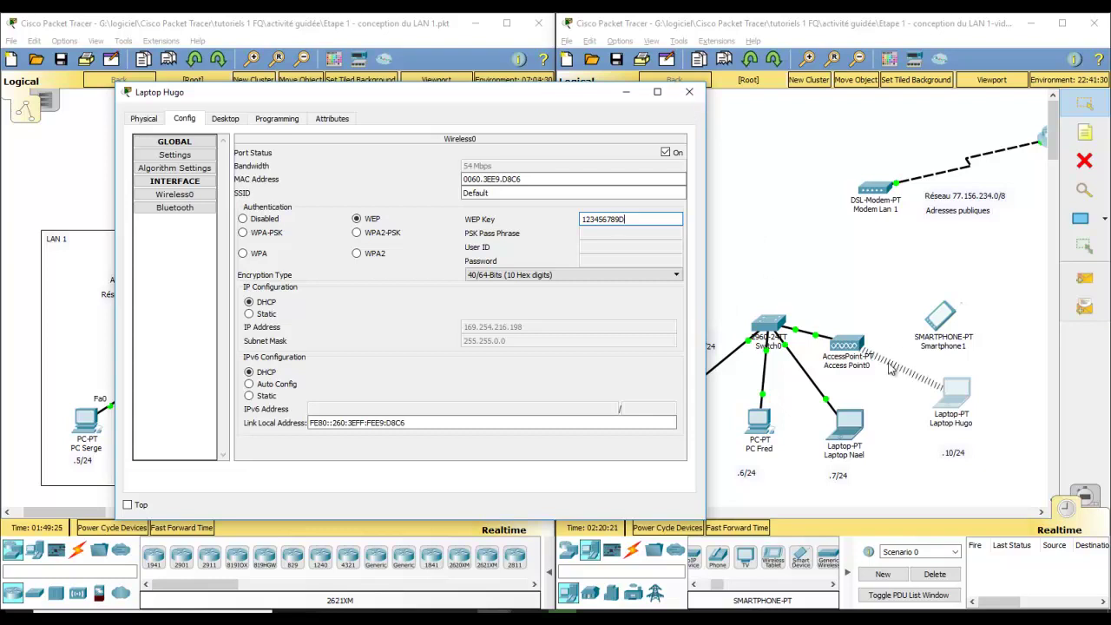
click(689, 95)
Step: Show Access Point0's Port 1 wireless settings
click(846, 344)
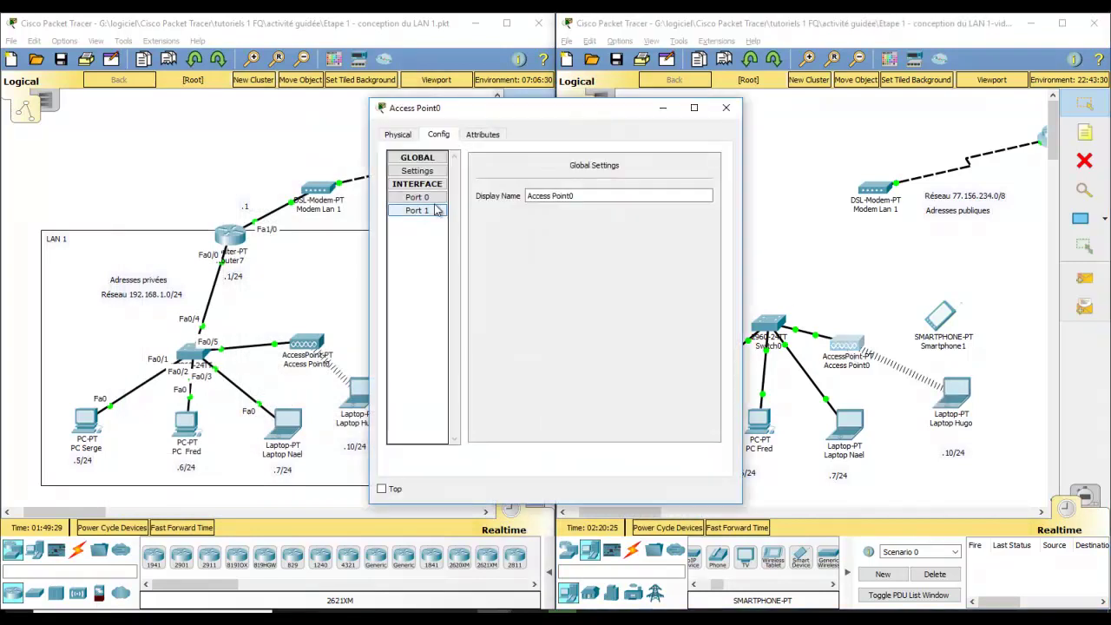
click(417, 210)
drag(573, 119, 434, 121)
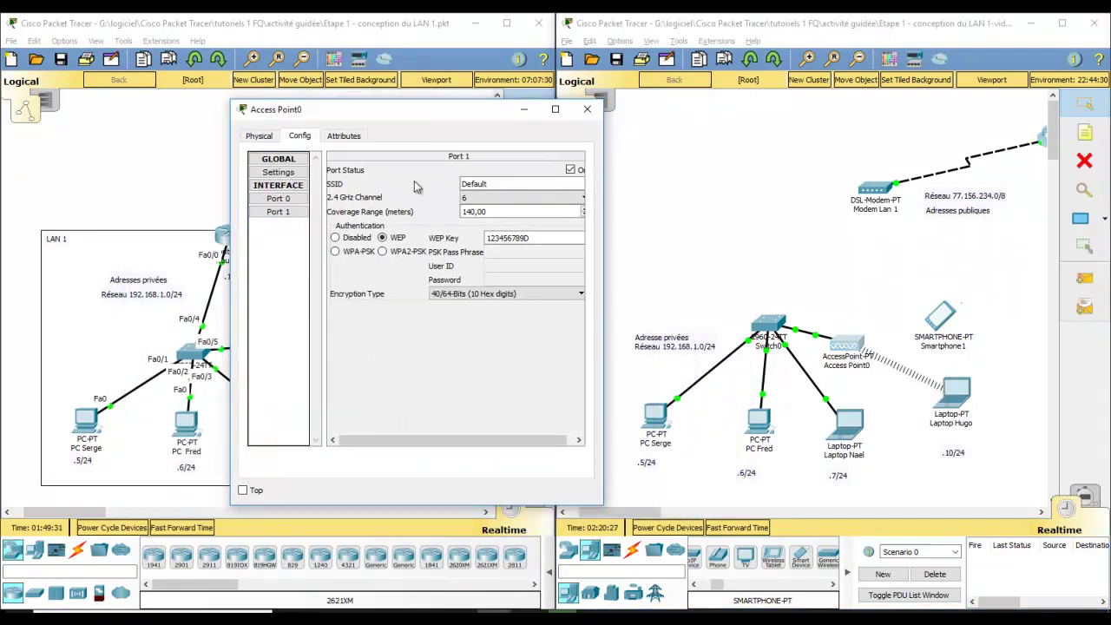
Step: Set Access Point0's Port 1 to WPA2-PSK with a pass phrase and close the settings
click(382, 252)
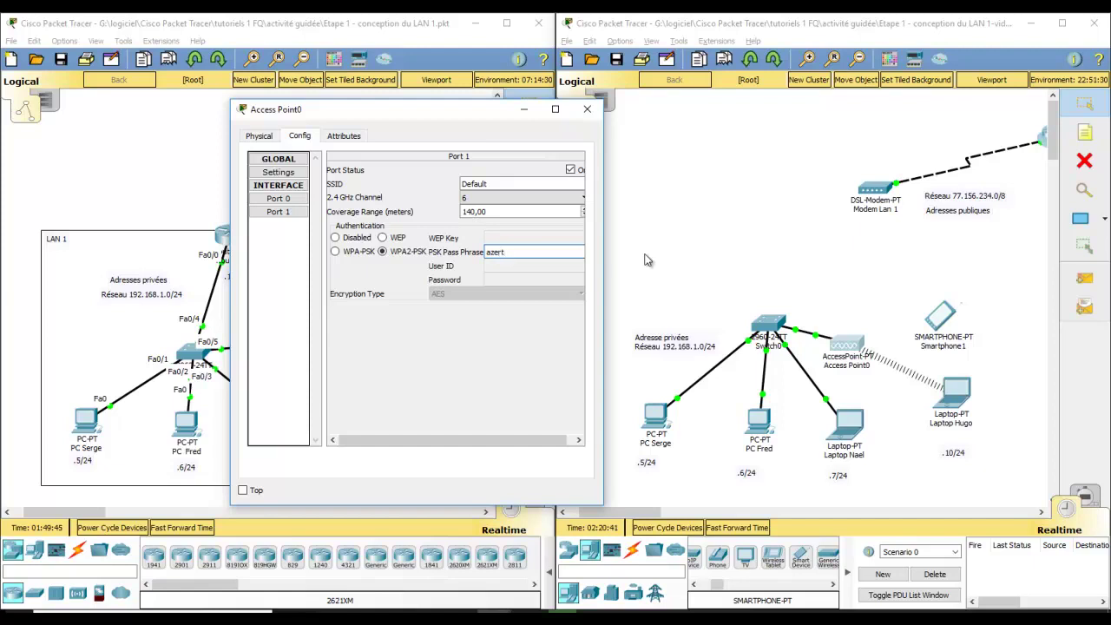
text(213)
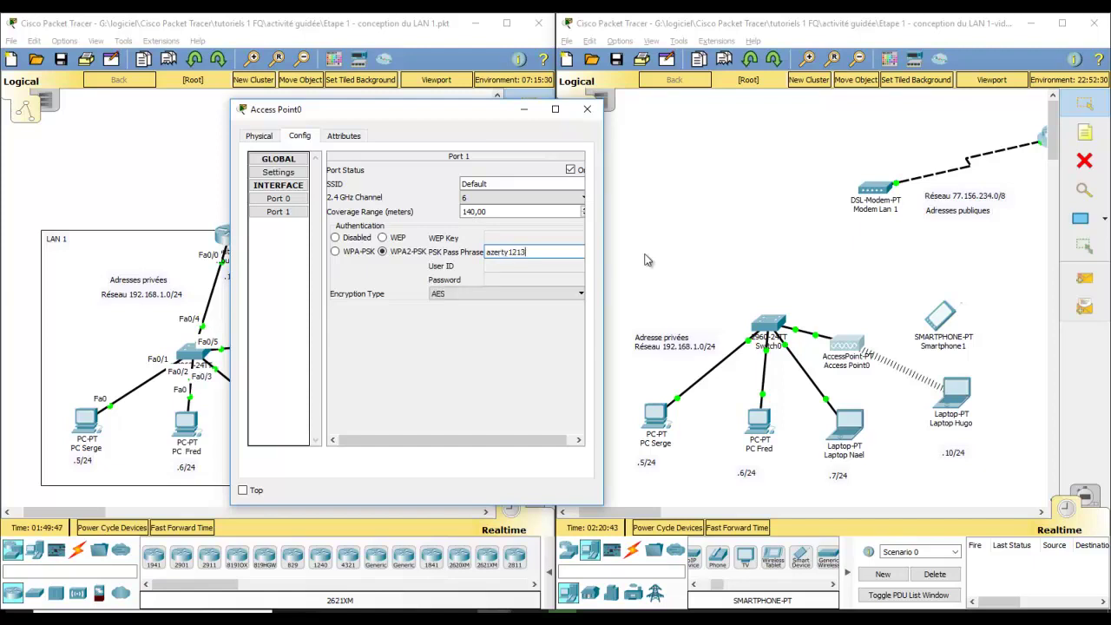
click(588, 116)
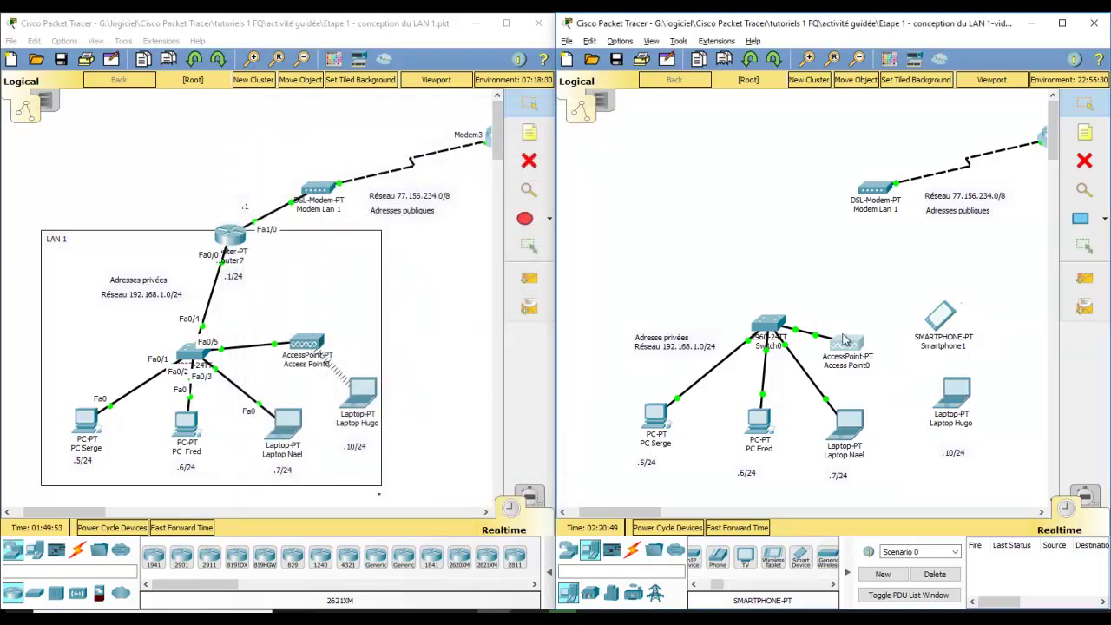
Step: Clear Laptop Hugo's WEP key and switch Wireless0 to WPA2-PSK with a pass phrase
click(960, 394)
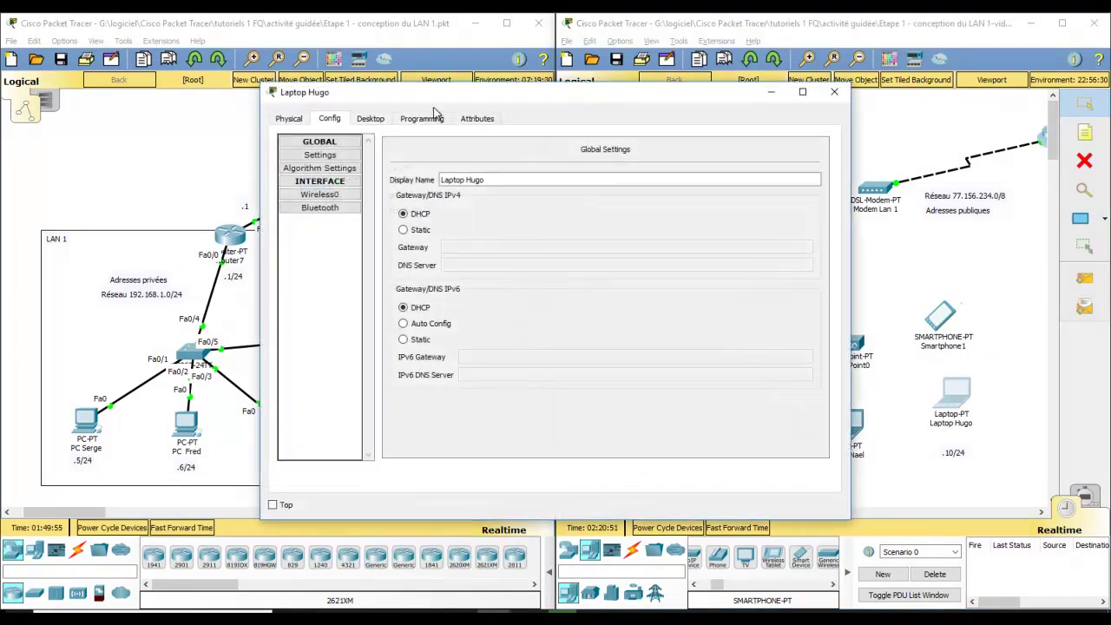
click(338, 195)
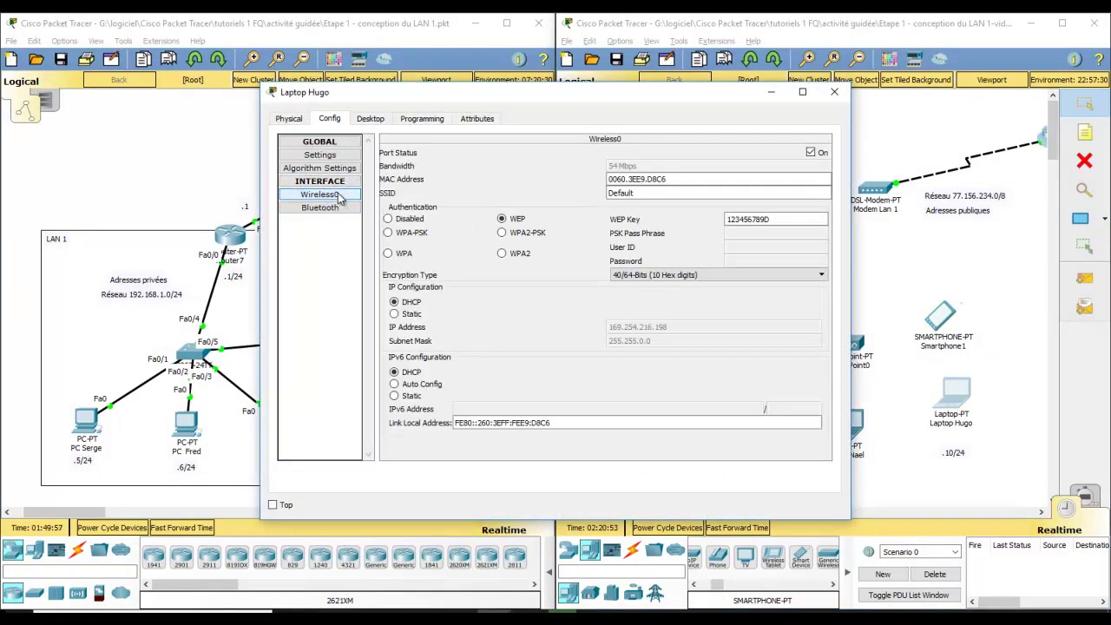
double_click(751, 219)
text(a)
key(BackSpace)
key(BackSpace)
click(502, 233)
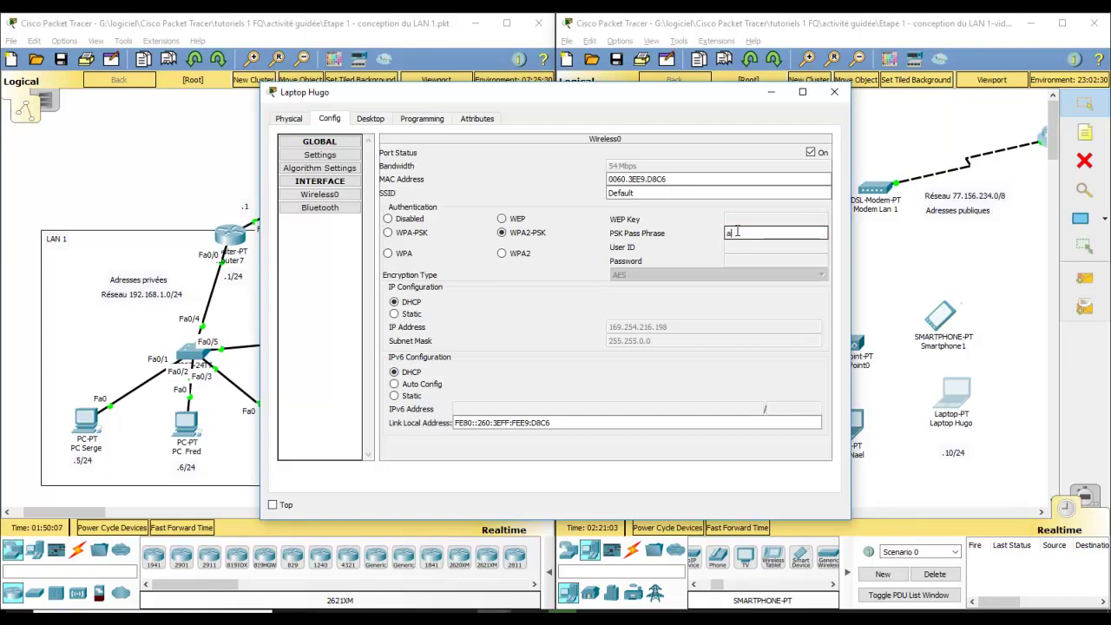
text(azerty123)
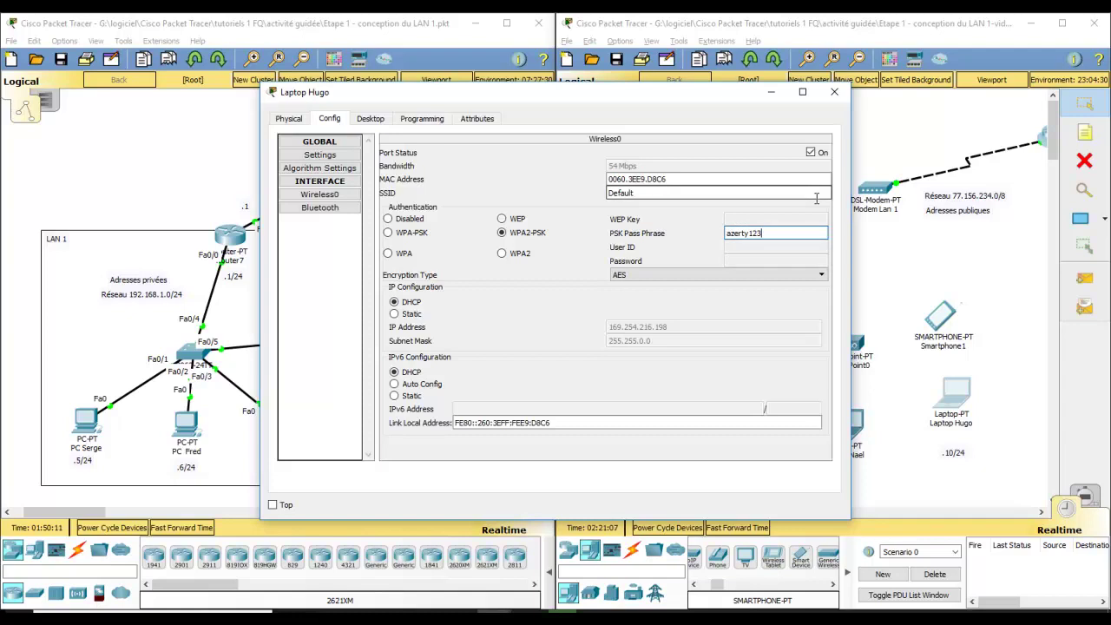
click(834, 91)
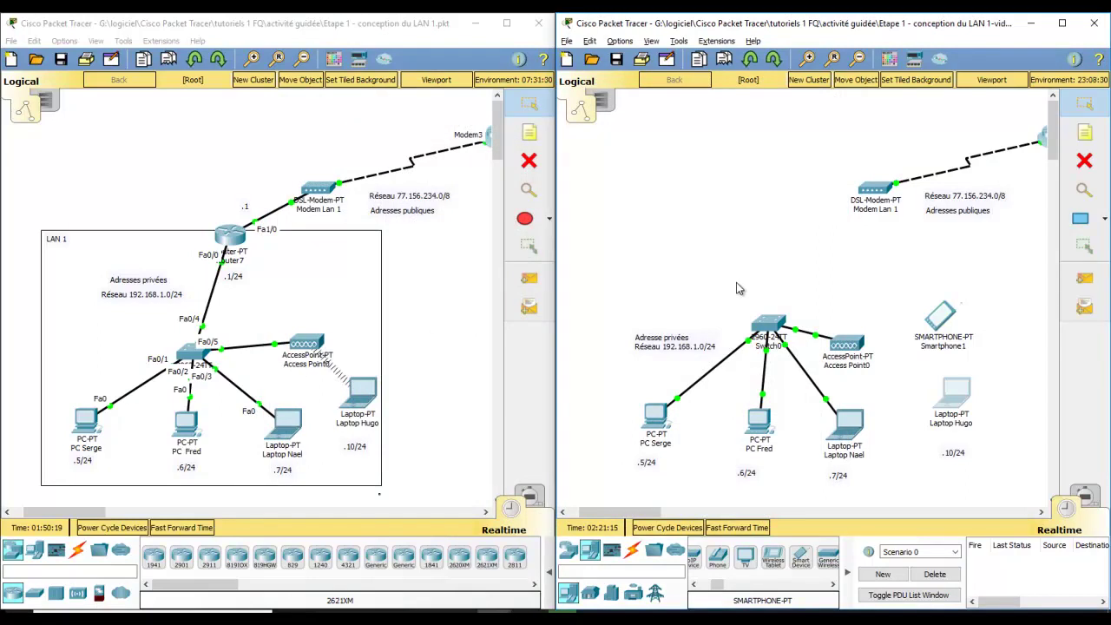
Step: Check the PSK pass phrase in Access Point0's Port 1 settings
click(862, 351)
click(417, 197)
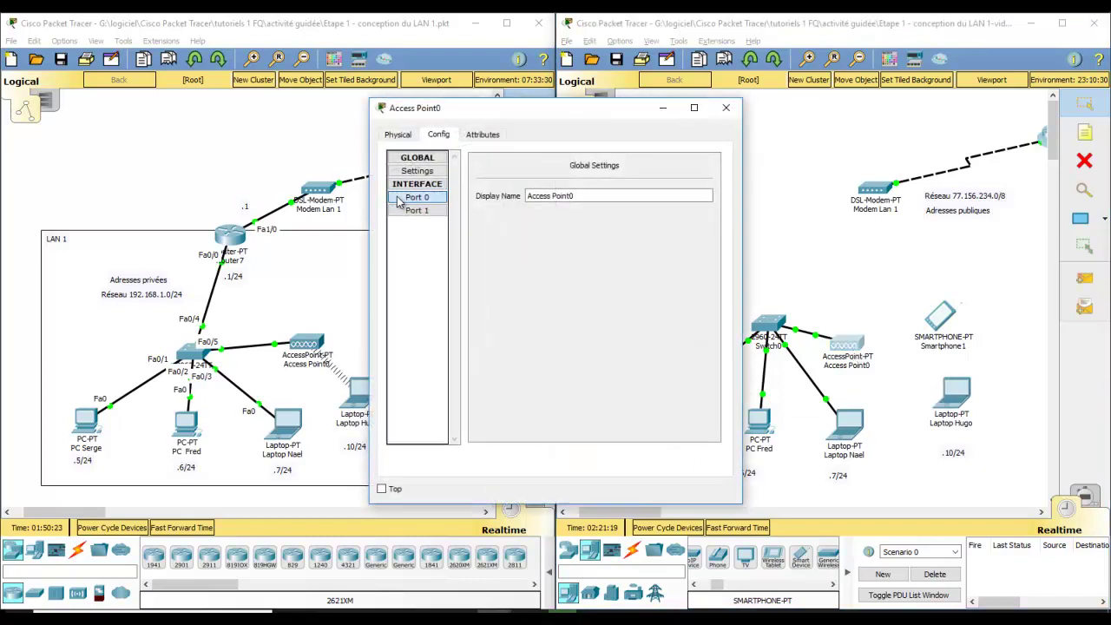
click(417, 211)
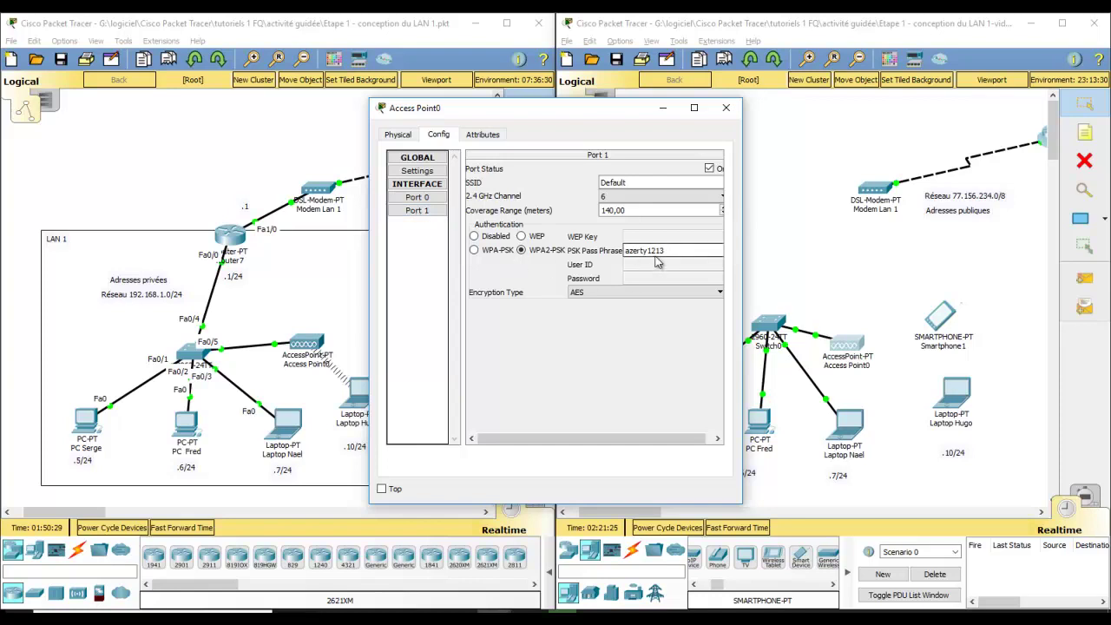
click(726, 108)
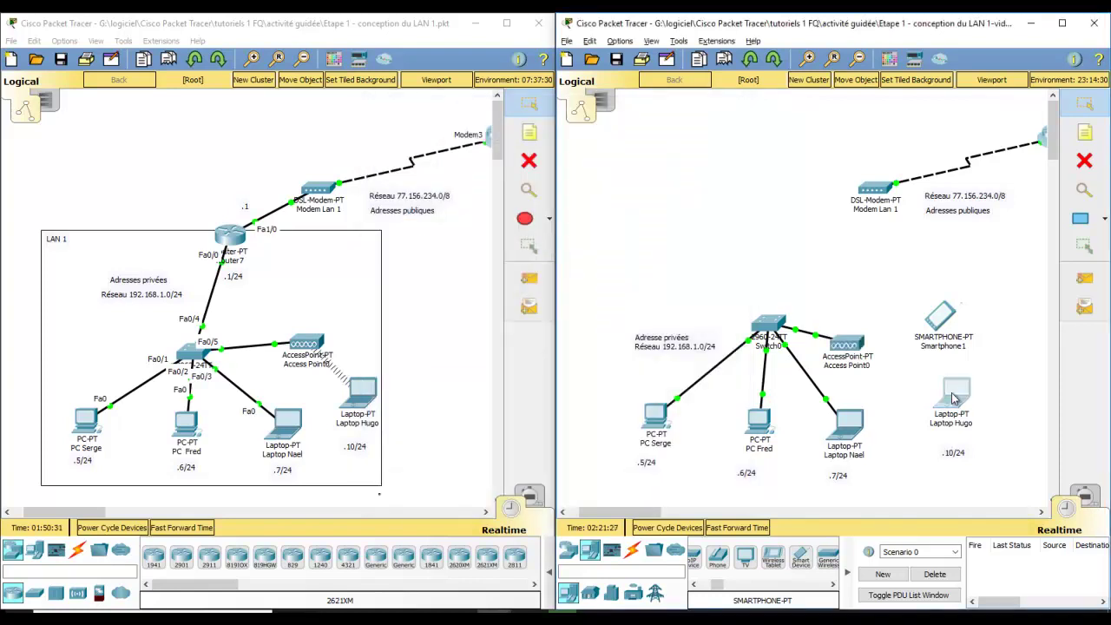
Step: Correct Laptop Hugo's Wireless0 pass phrase to match the access point's
click(954, 395)
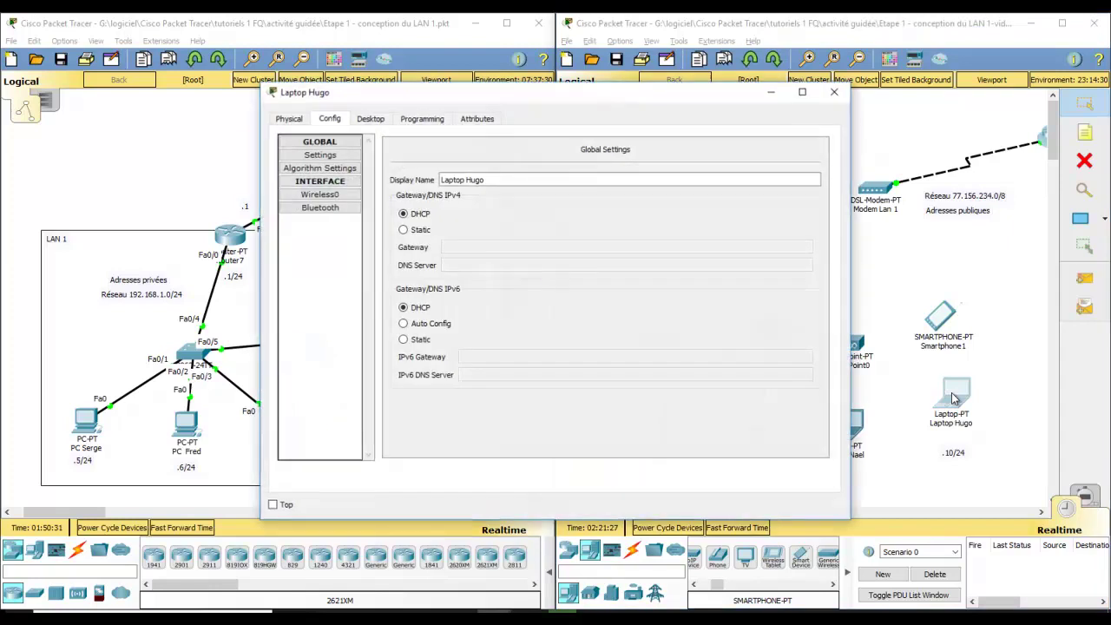
click(319, 195)
click(755, 233)
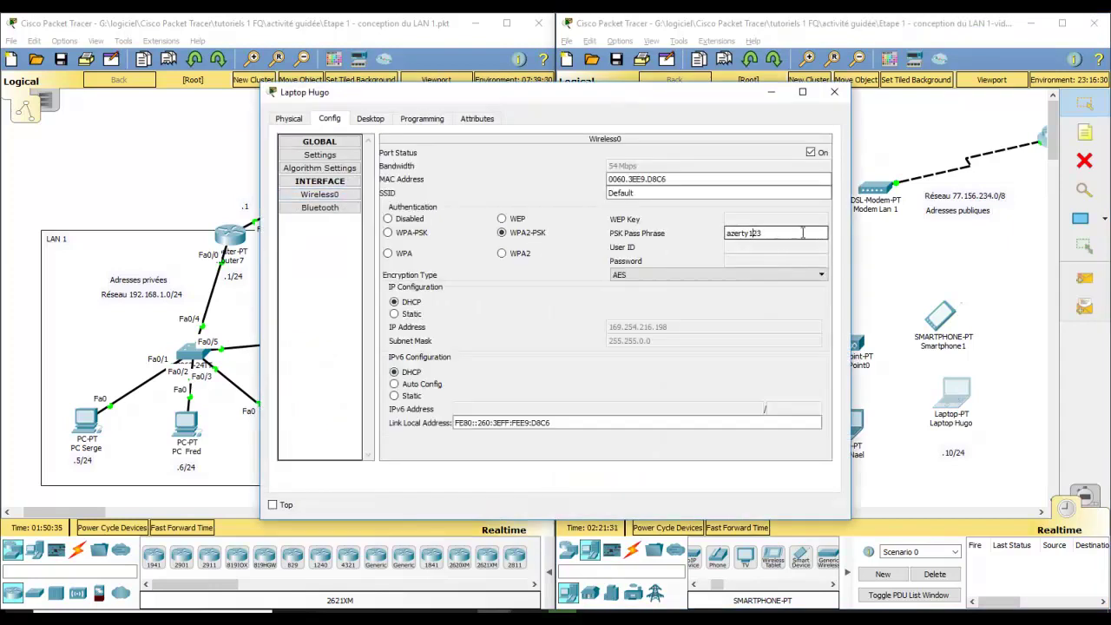
text(1)
click(834, 91)
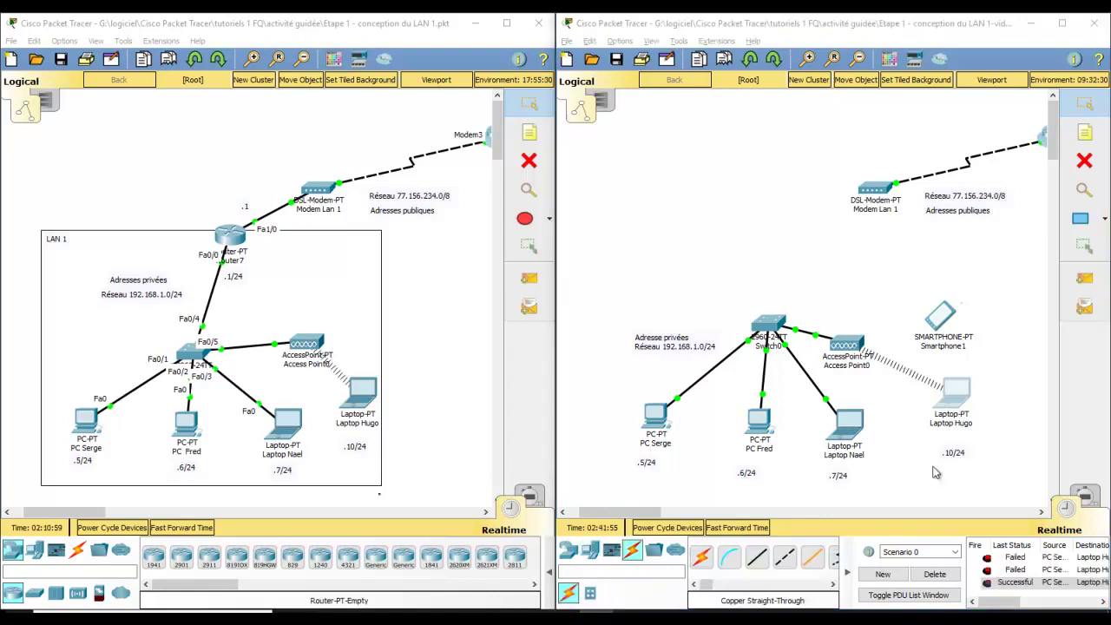
Step: Send a simple PDU from Laptop Hugo to Laptop Nael, then clear the test list
click(1014, 349)
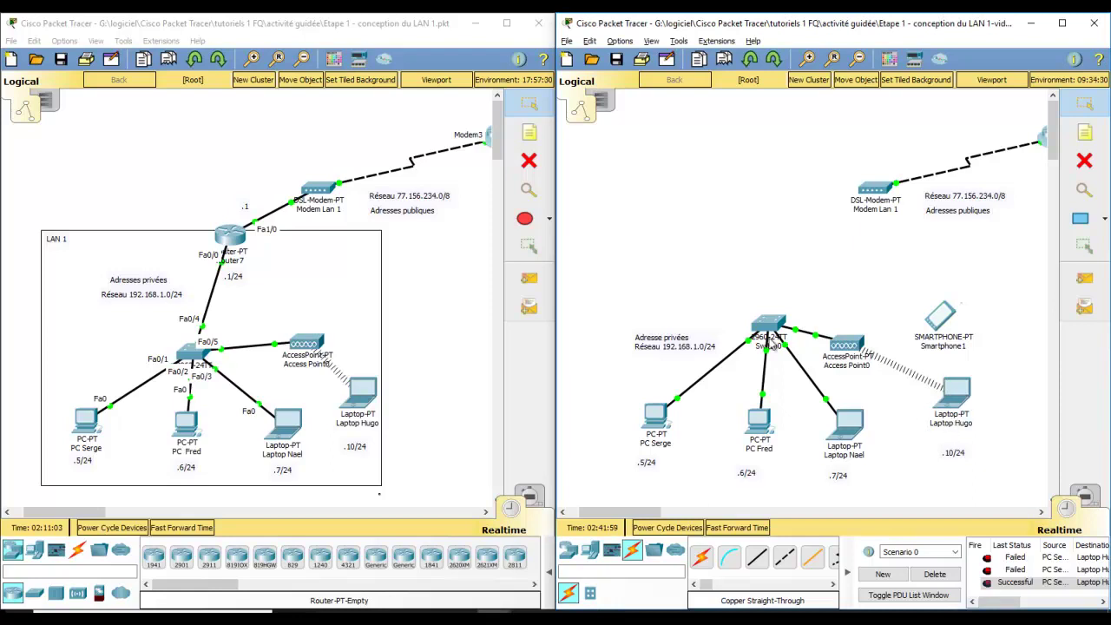
click(1083, 281)
click(955, 396)
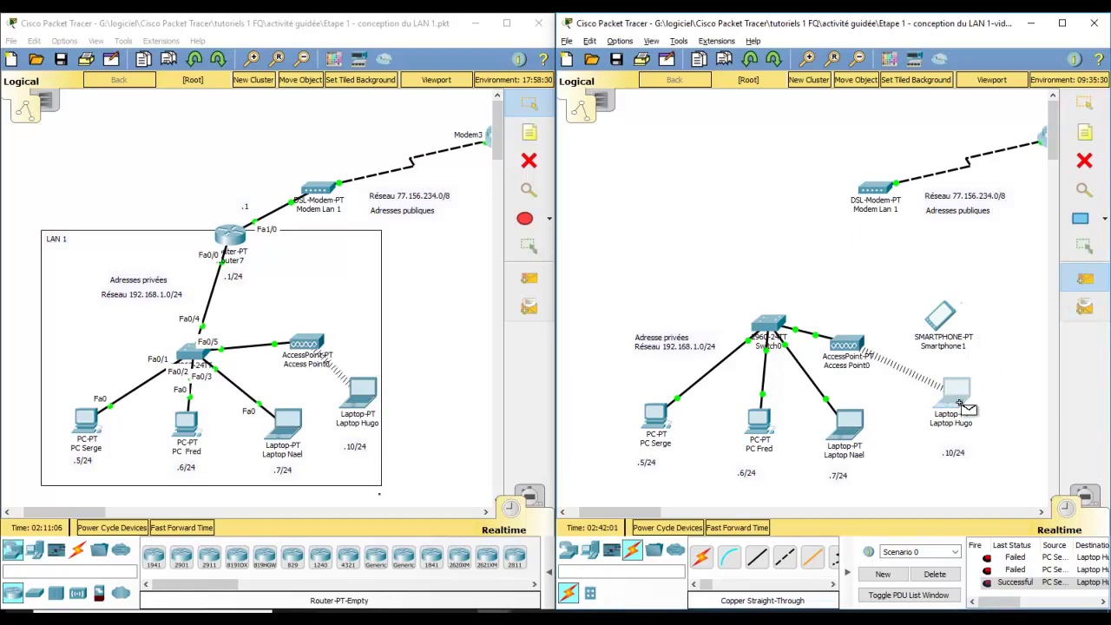
click(762, 430)
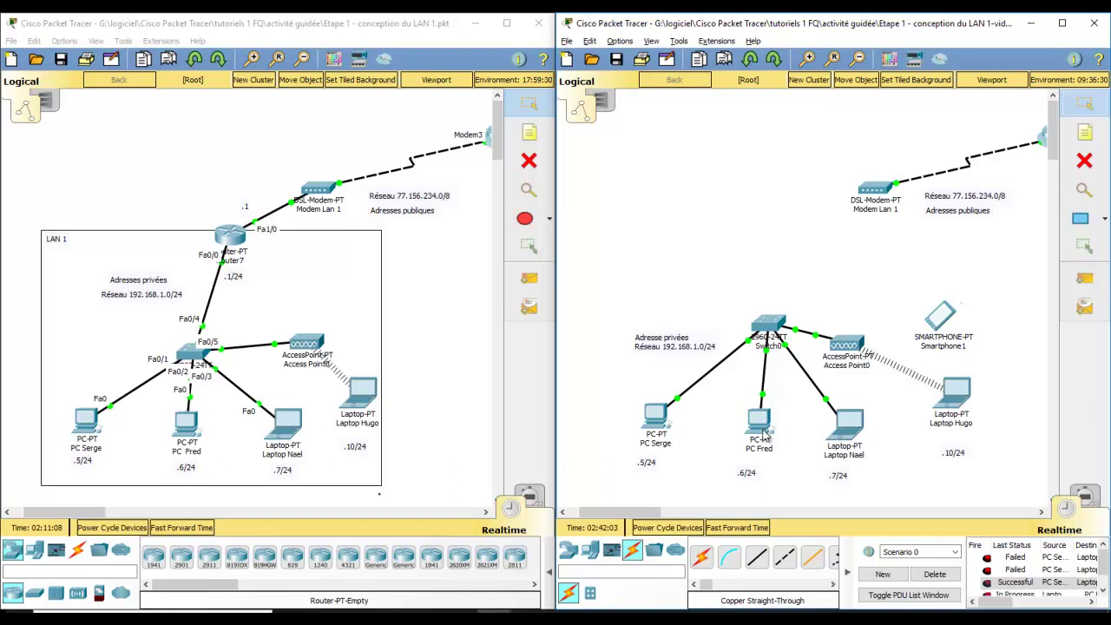
click(934, 574)
Step: Send a simple PDU from Laptop Hugo to PC Fred, which fails
click(1085, 279)
click(955, 392)
click(762, 417)
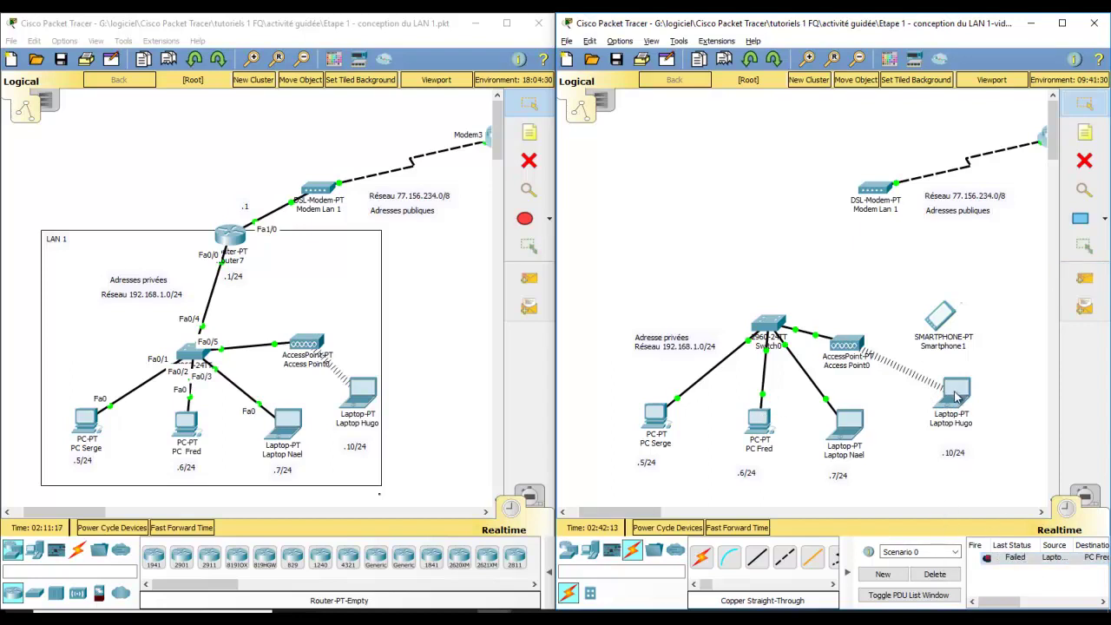
mouse_move(957, 396)
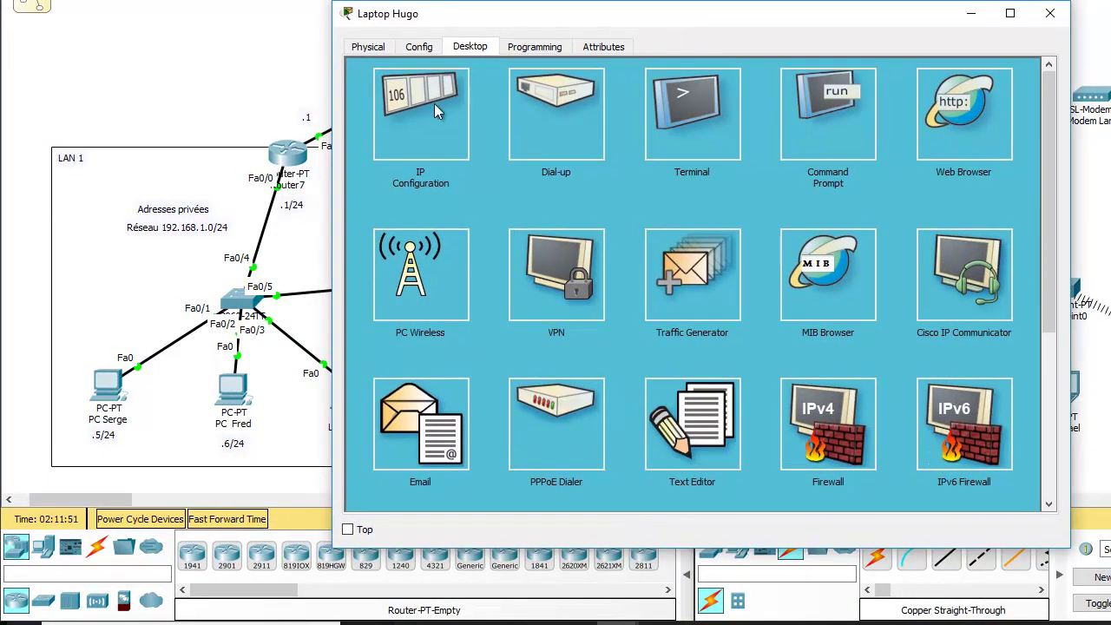
Step: Give Laptop Hugo the static IP 192.168.1.10 with subnet mask 255.255.255.0
click(425, 123)
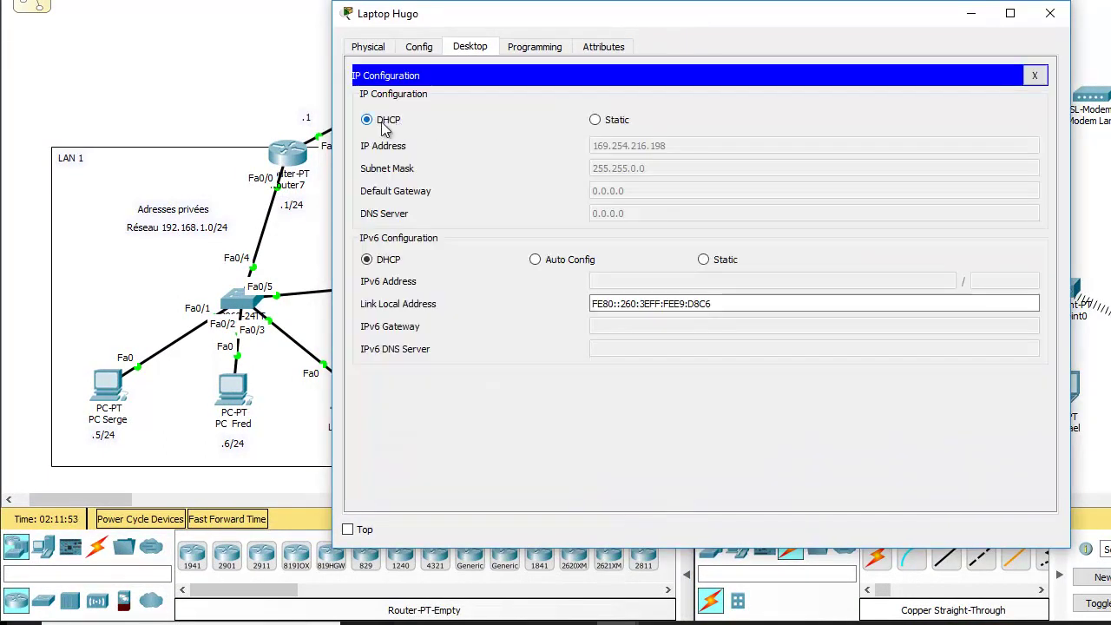
click(596, 121)
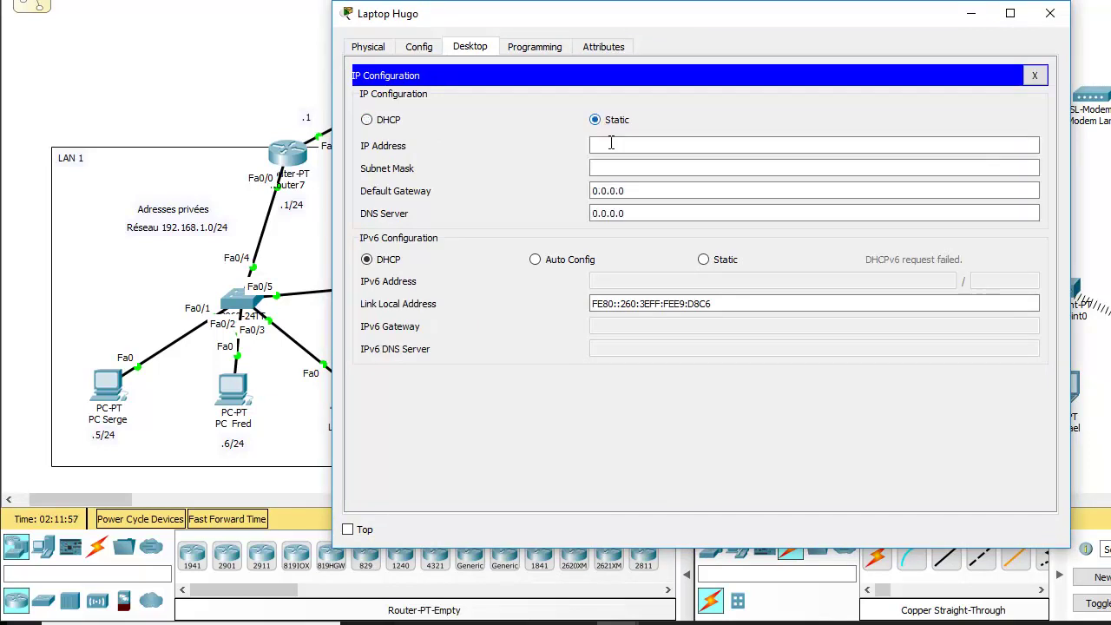
click(635, 148)
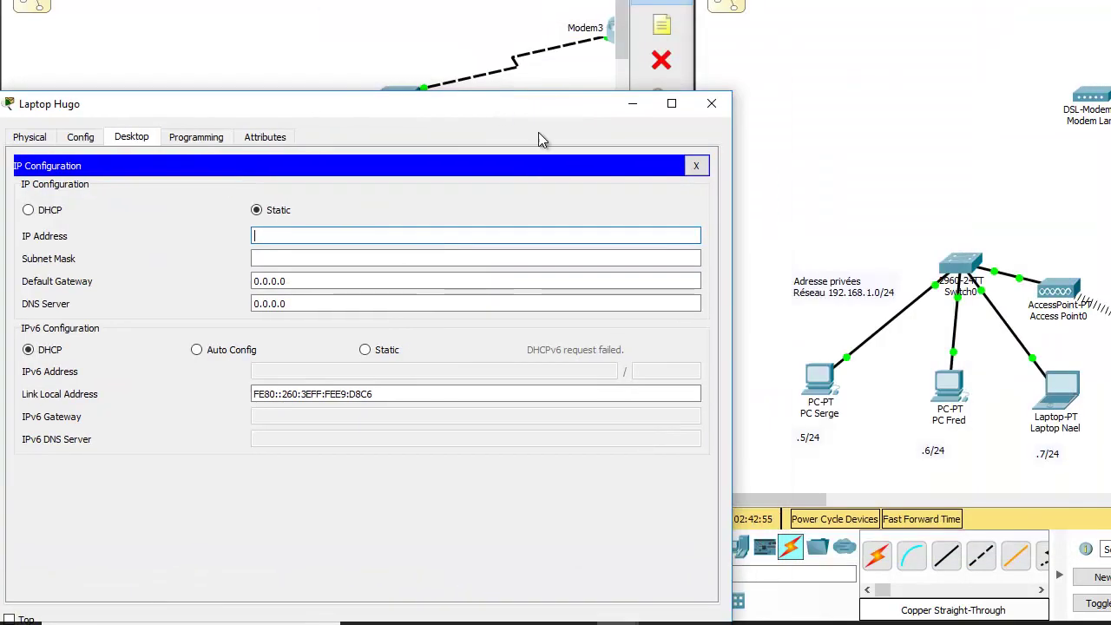
text(192.168)
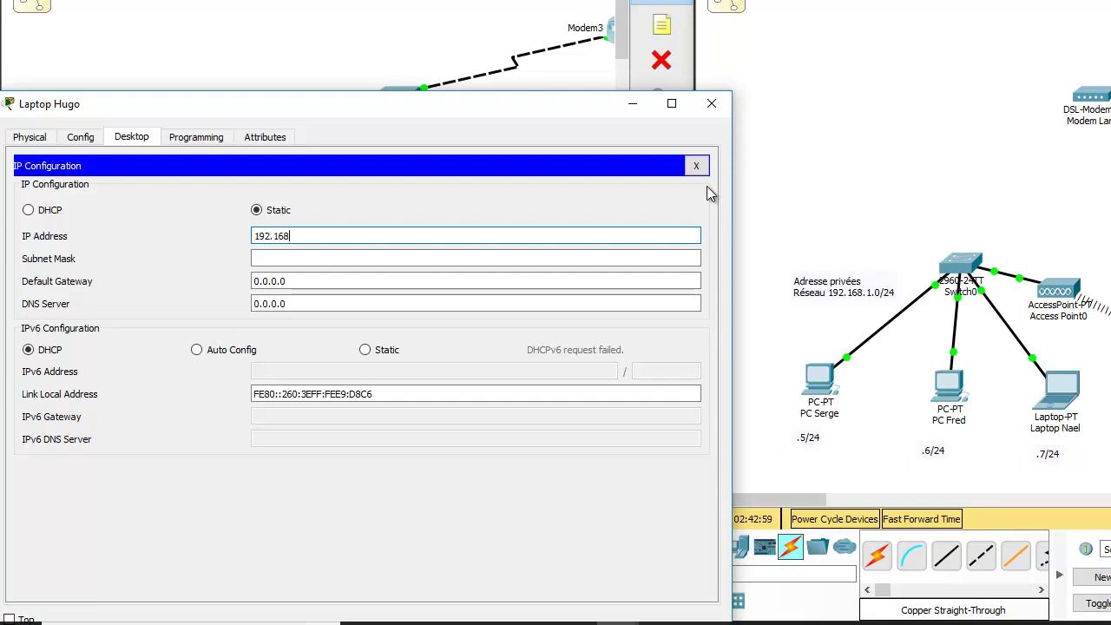
text(.1.10)
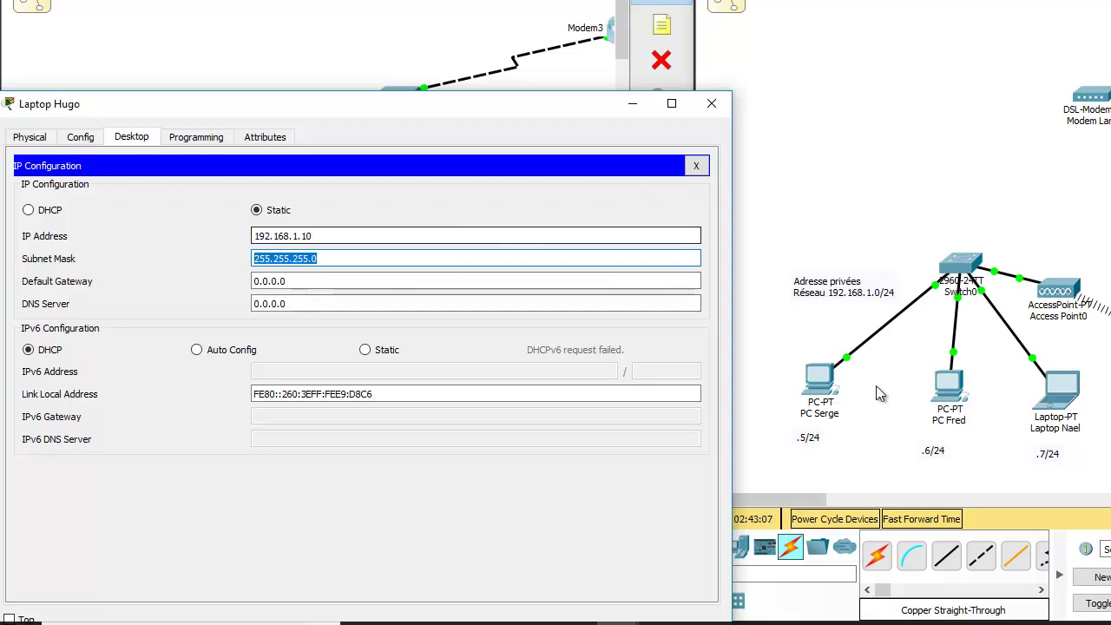
click(334, 258)
drag(318, 258, 212, 257)
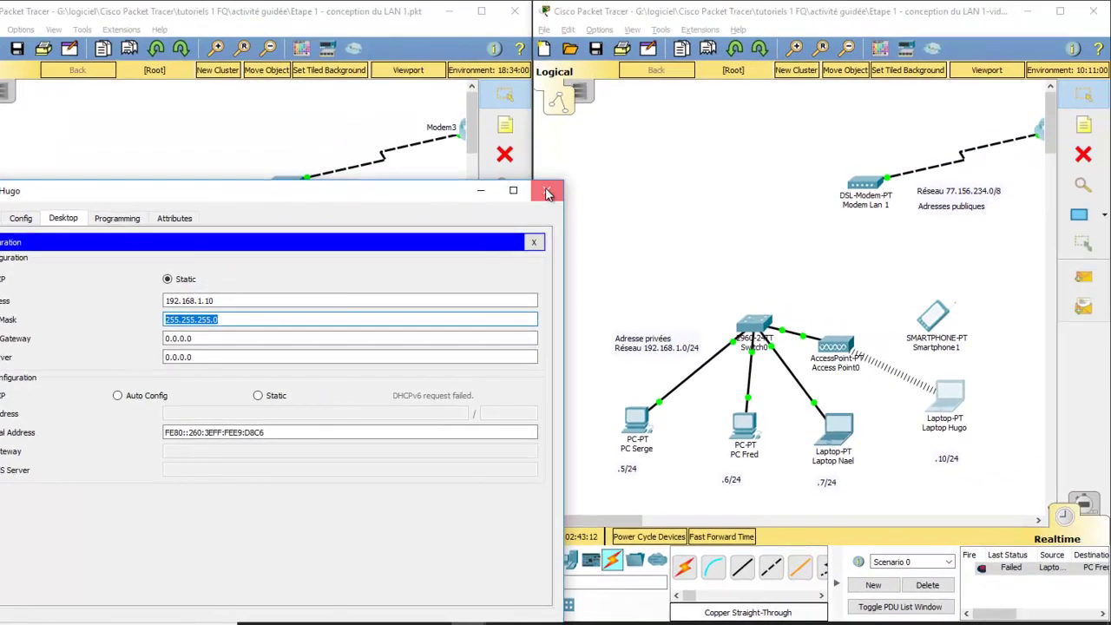
click(547, 193)
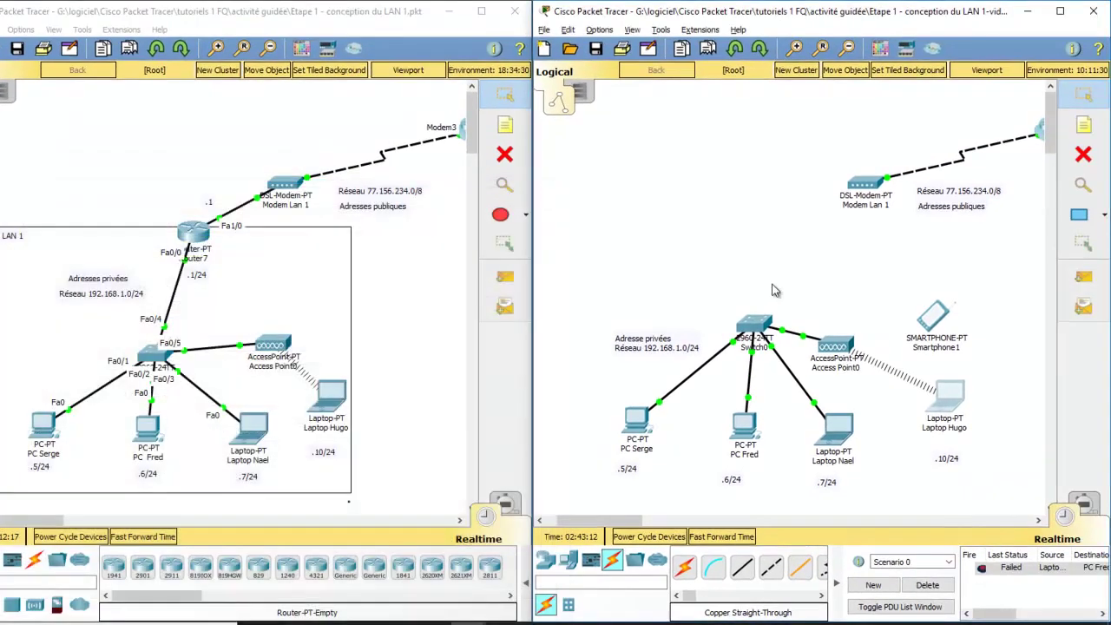
Step: Send a Simple PDU from Laptop Hugo to PC Fred to test connectivity
click(1084, 276)
click(939, 396)
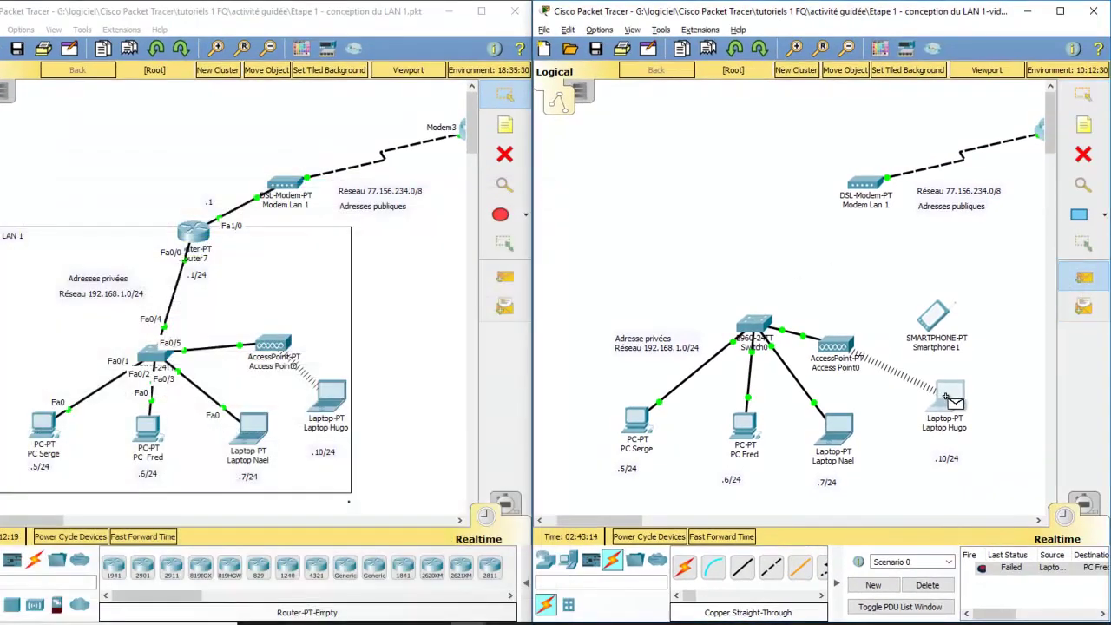
click(746, 434)
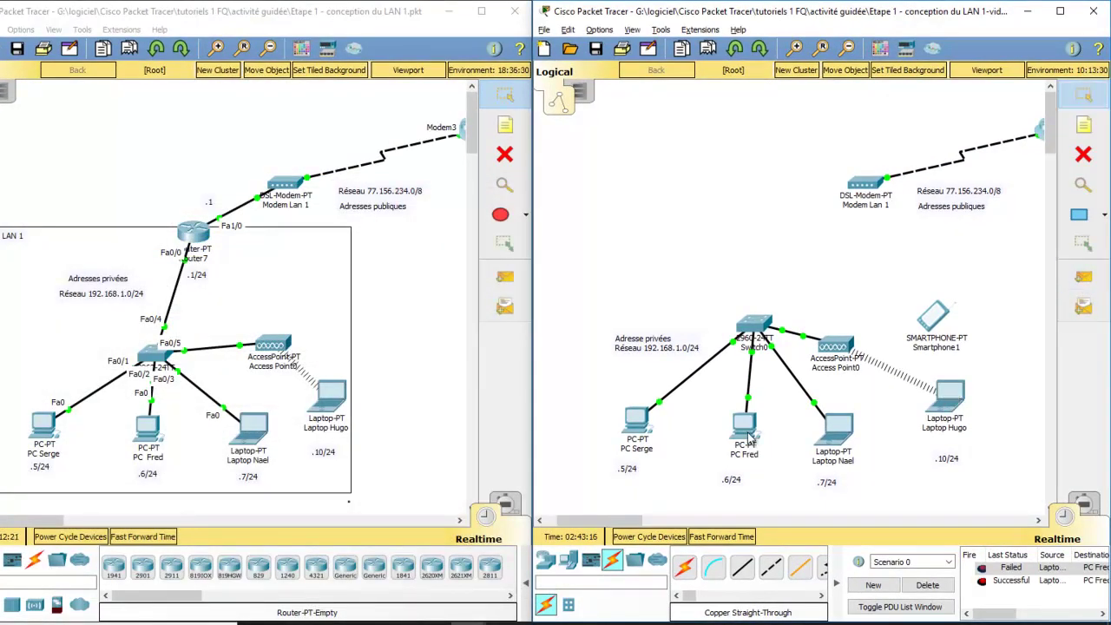
Step: Clear the PDU results and bring up Access Point0's configuration window
click(928, 585)
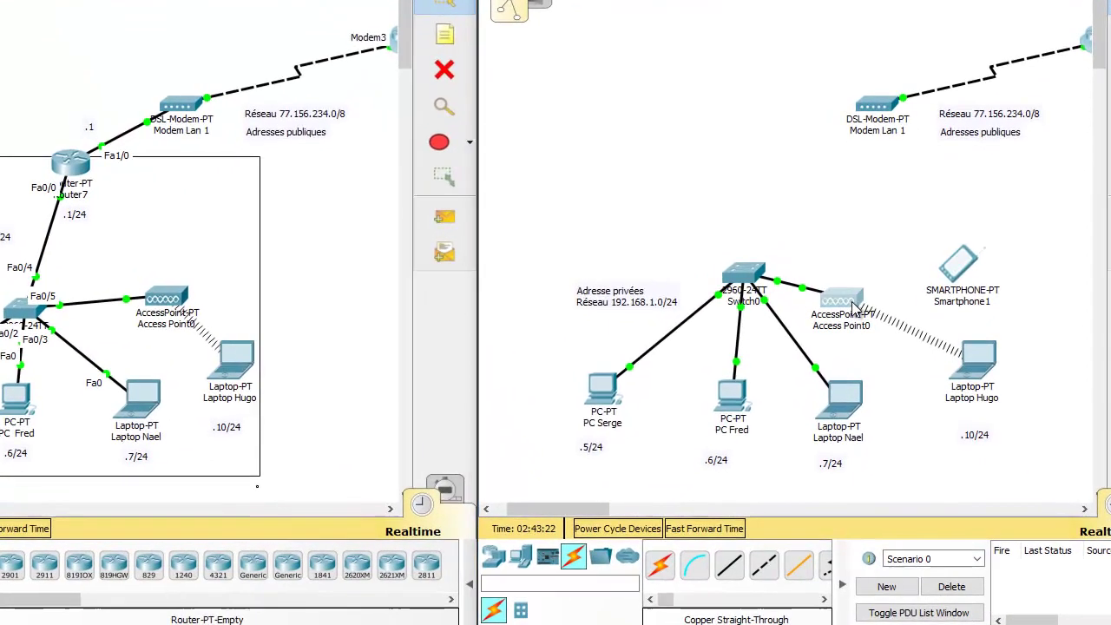
click(844, 347)
drag(497, 18, 537, 81)
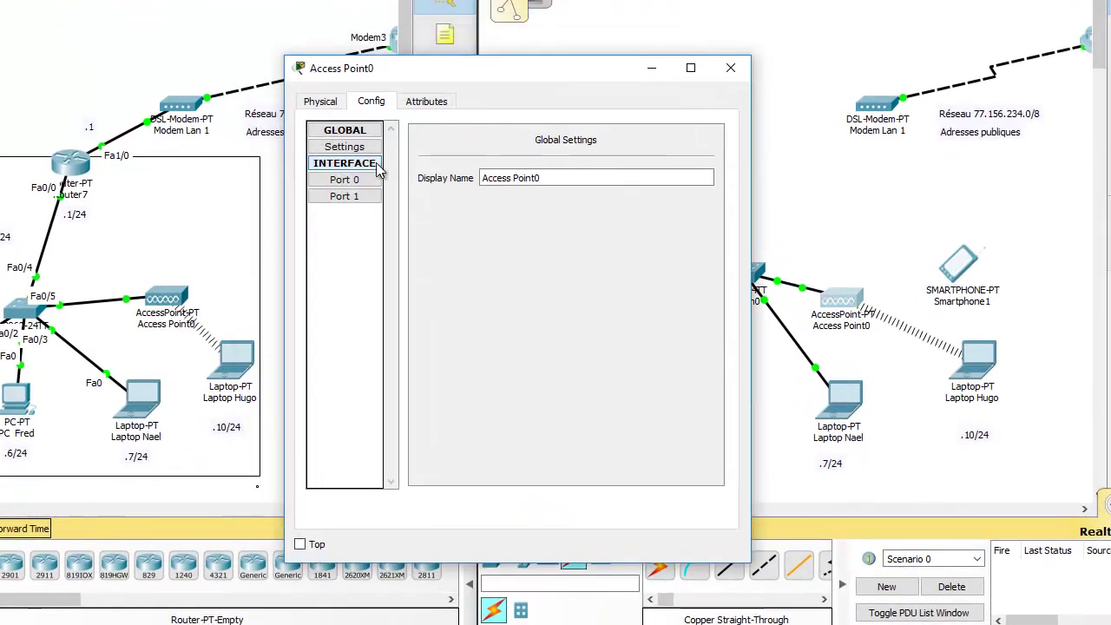
Step: Change Access Point0's Port 1 SSID from Default to maison
click(343, 197)
drag(620, 164, 565, 165)
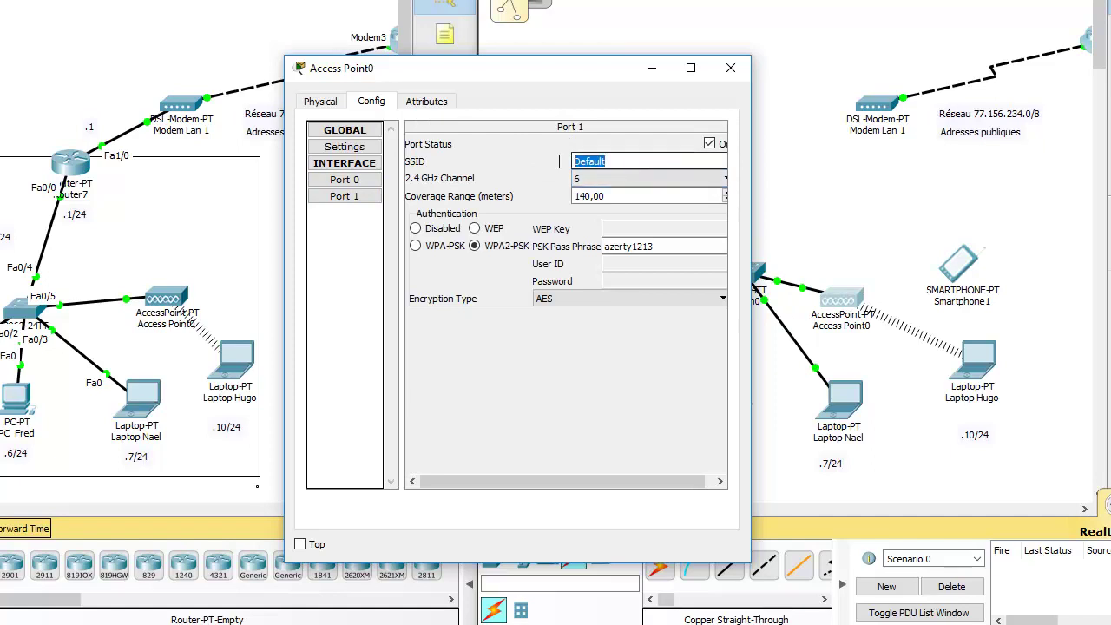
drag(608, 69, 487, 70)
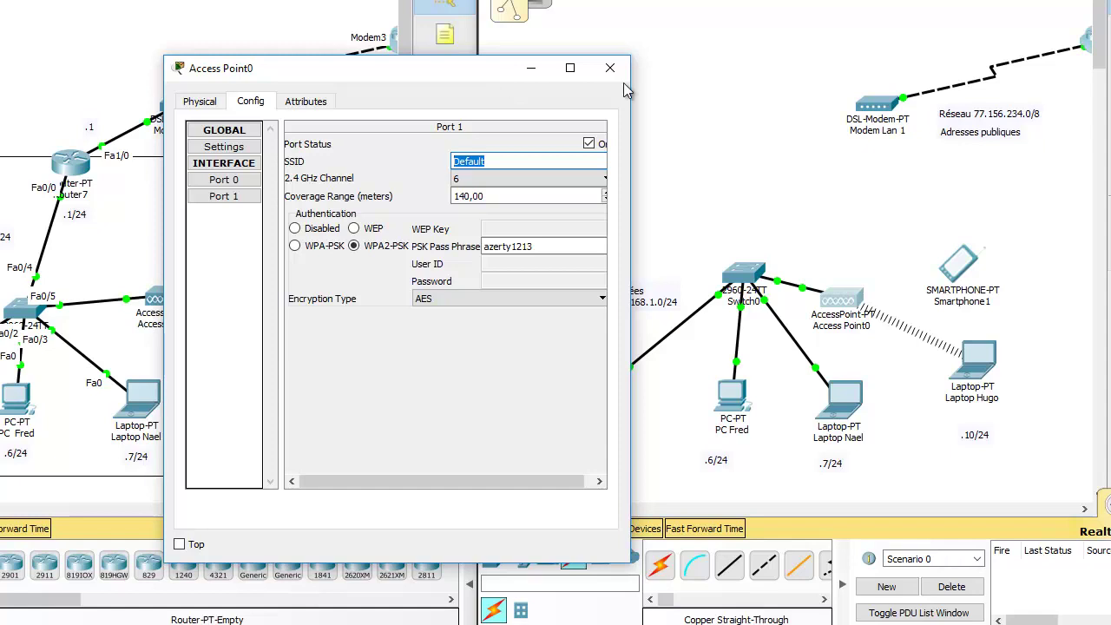
text(maison)
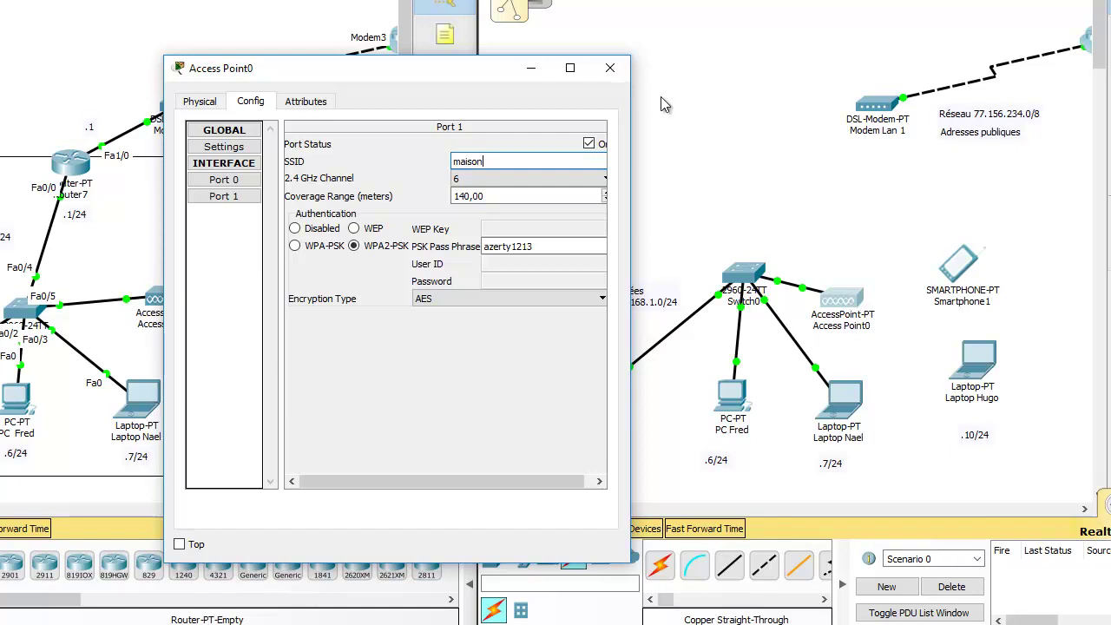
click(610, 68)
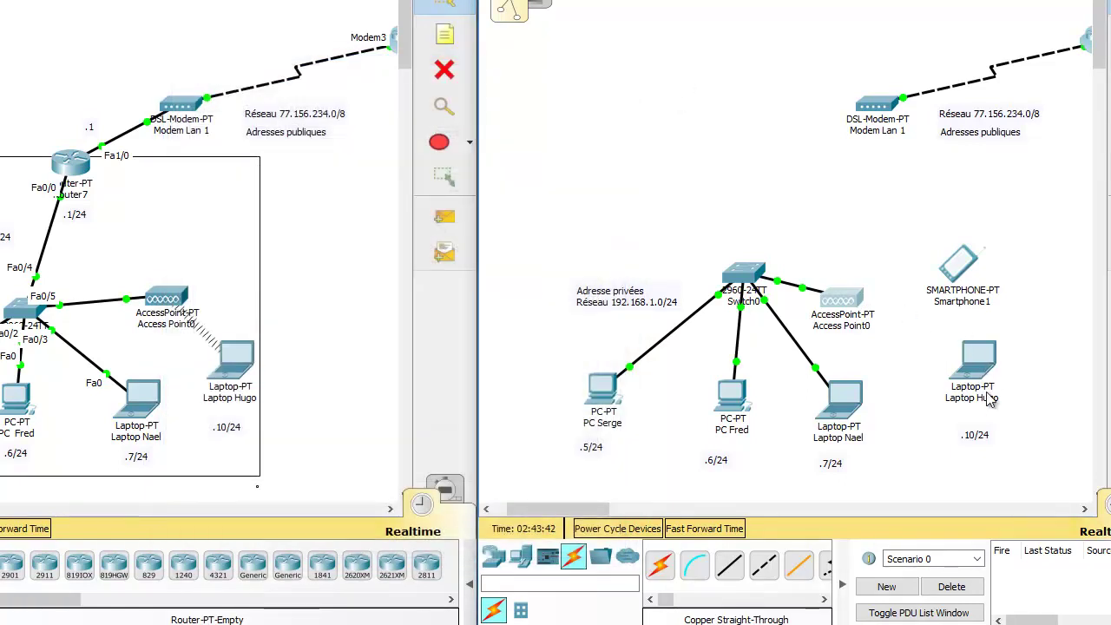
Step: Change Laptop Hugo's Wireless0 SSID from Default to maison so it rejoins Access Point0
click(979, 363)
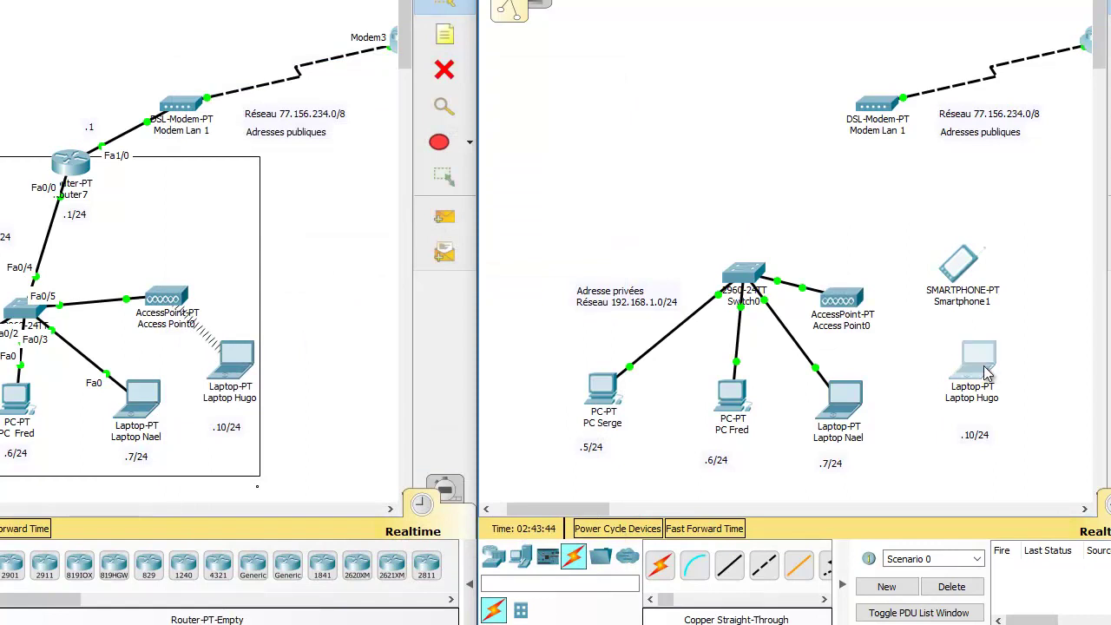
click(200, 89)
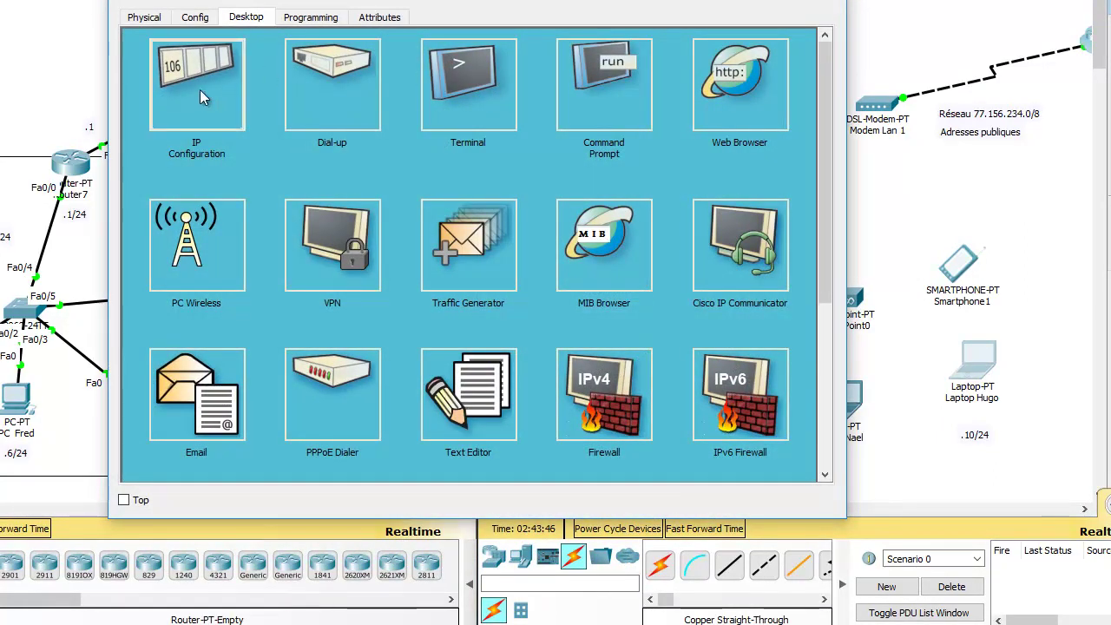
click(148, 19)
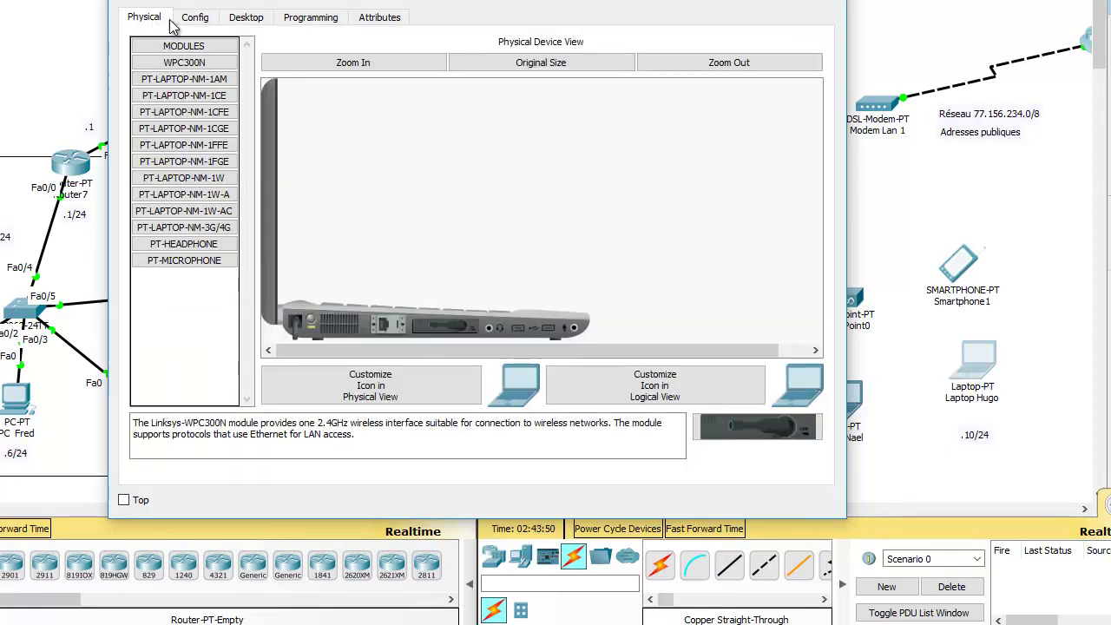
click(194, 17)
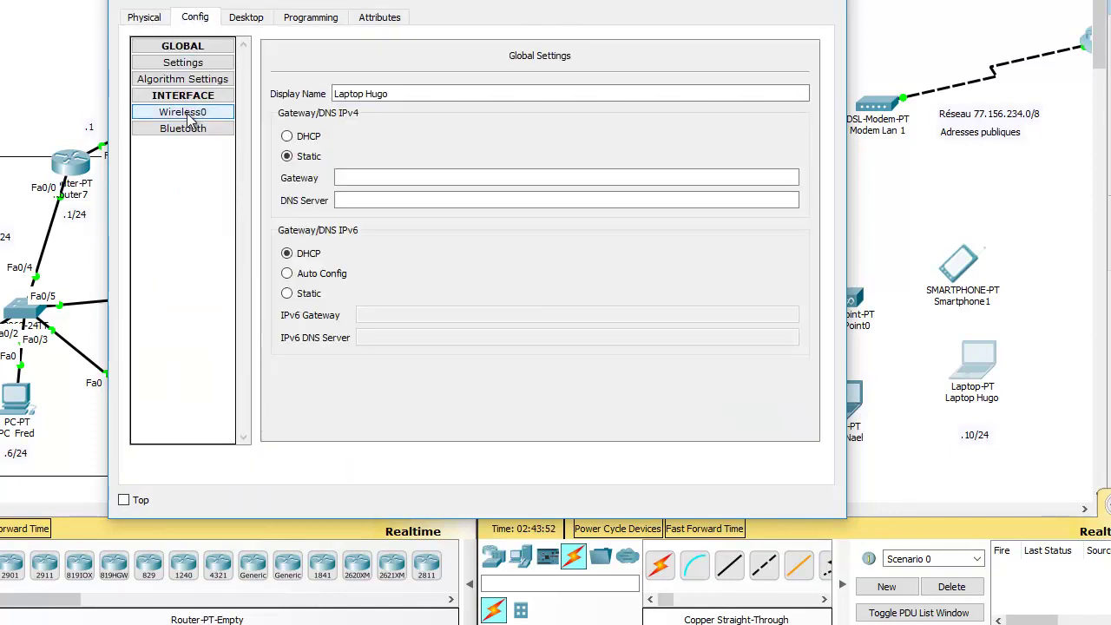
click(182, 112)
double_click(596, 111)
key(BackSpace)
text(masio)
key(BackSpace)
key(BackSpace)
key(BackSpace)
text(ison)
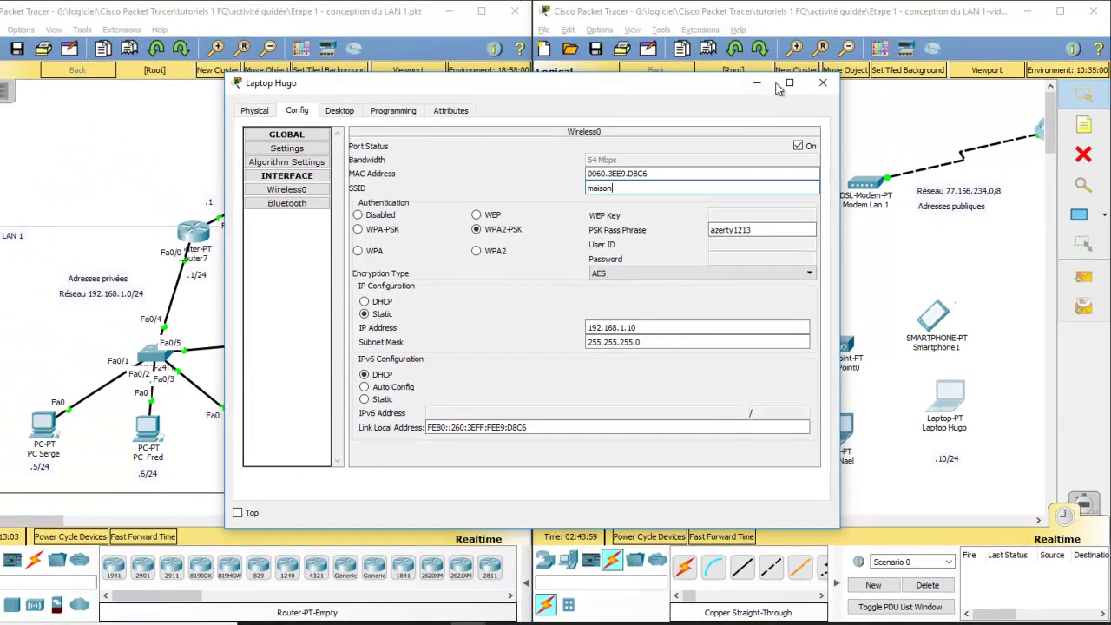
click(825, 6)
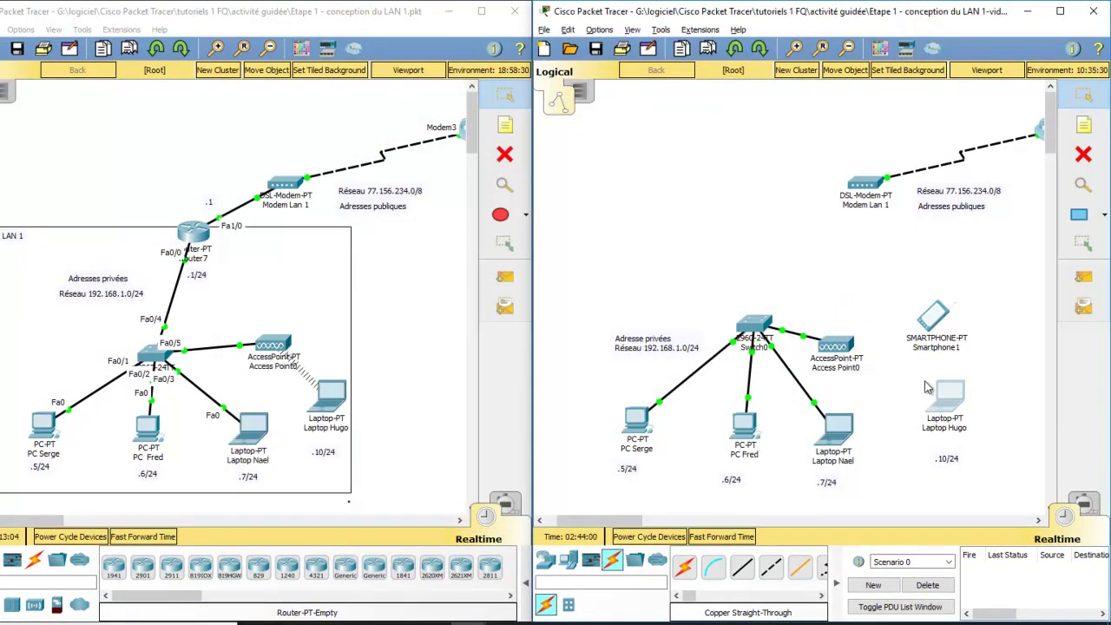